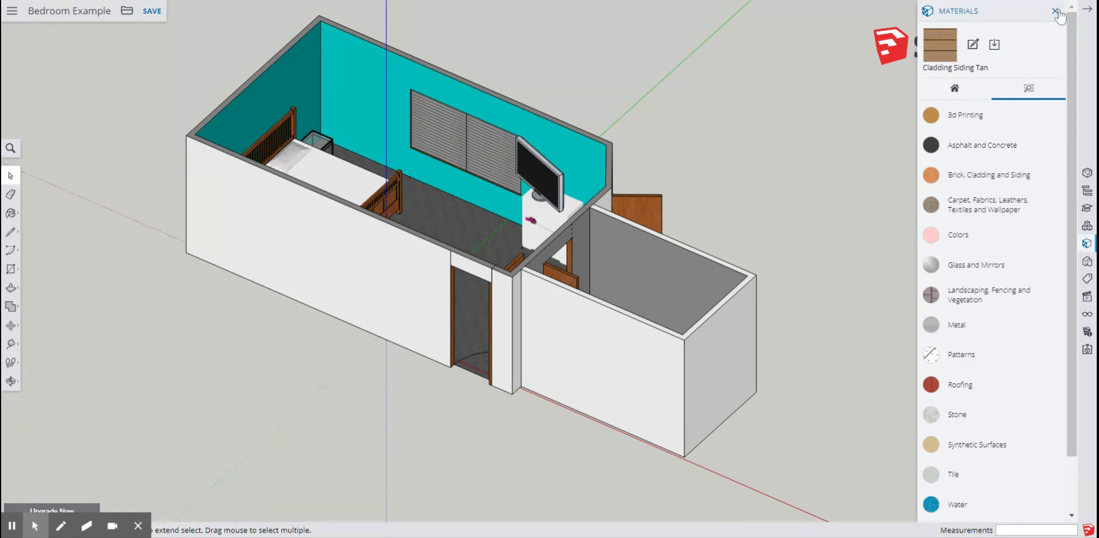
Examine the bedroom model from several angles, including the window wall and the blank end wall behind the bed
left_click(1057, 11)
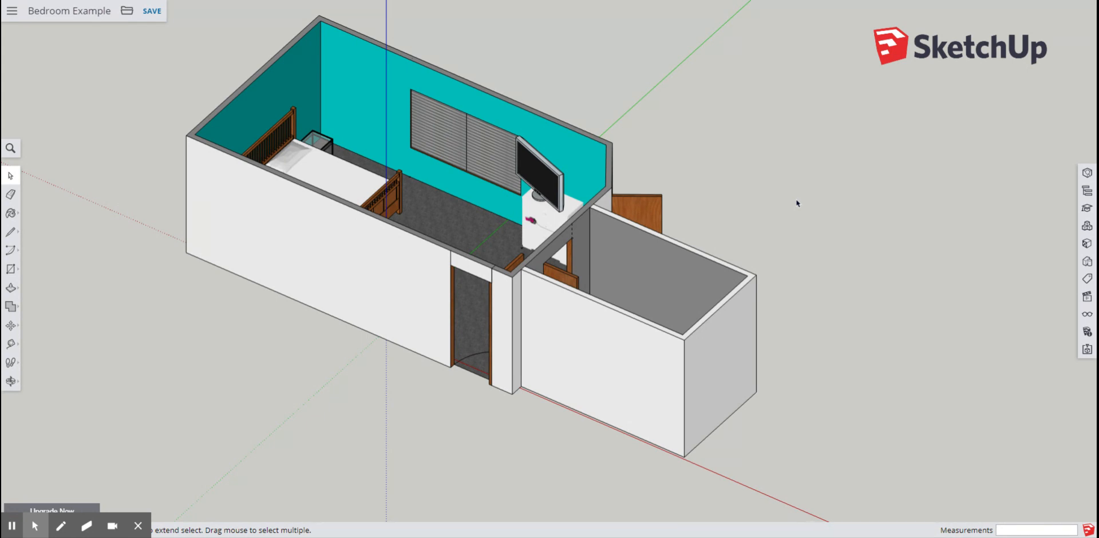
key("o")
left_click_drag(758, 204, 623, 234)
left_click_drag(510, 243, 172, 188)
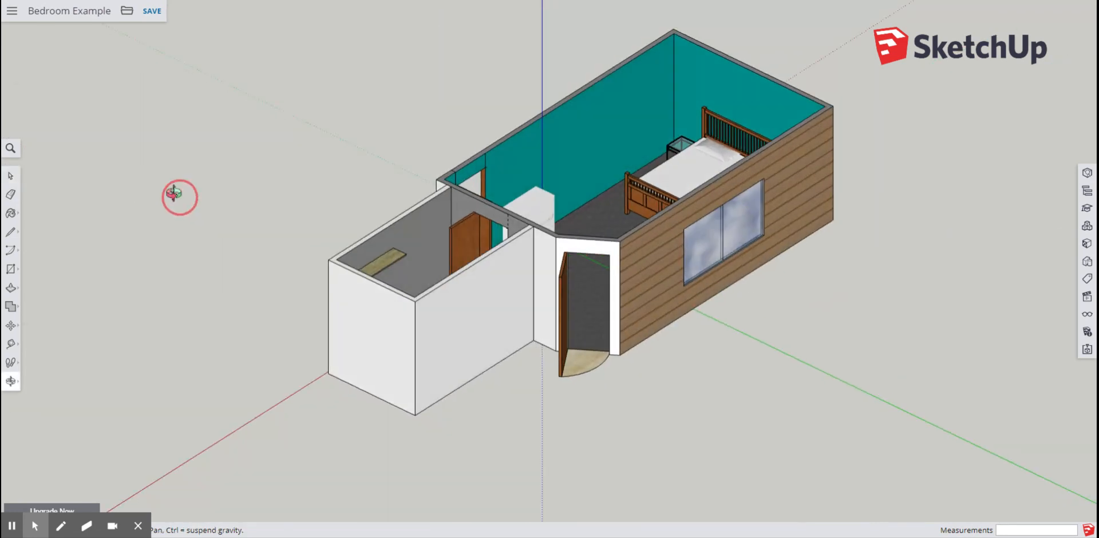
key("space")
middle_click_drag(722, 348, 749, 398)
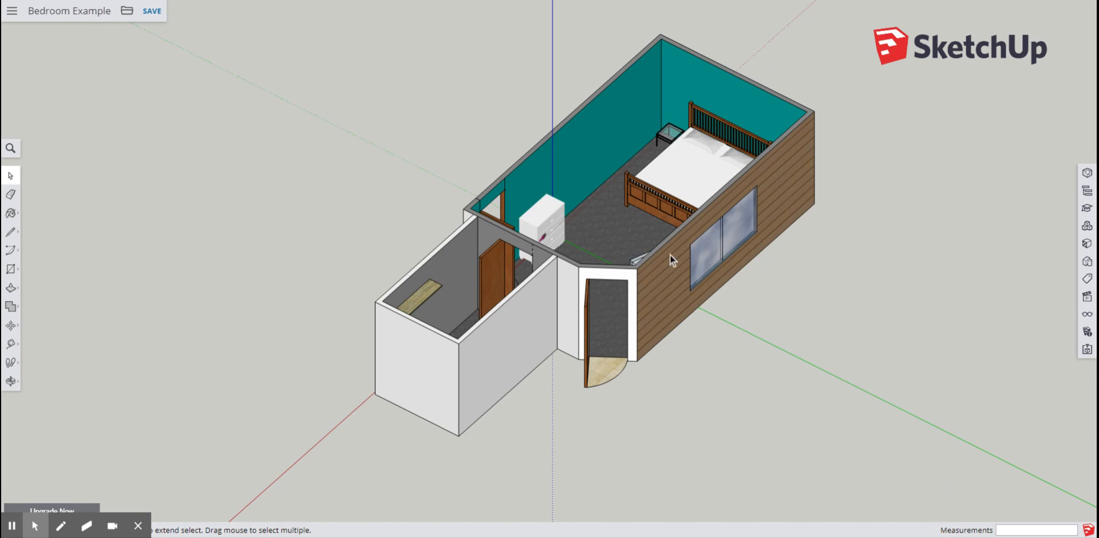
middle_click_drag(832, 311, 314, 304)
middle_click_drag(351, 341, 802, 388)
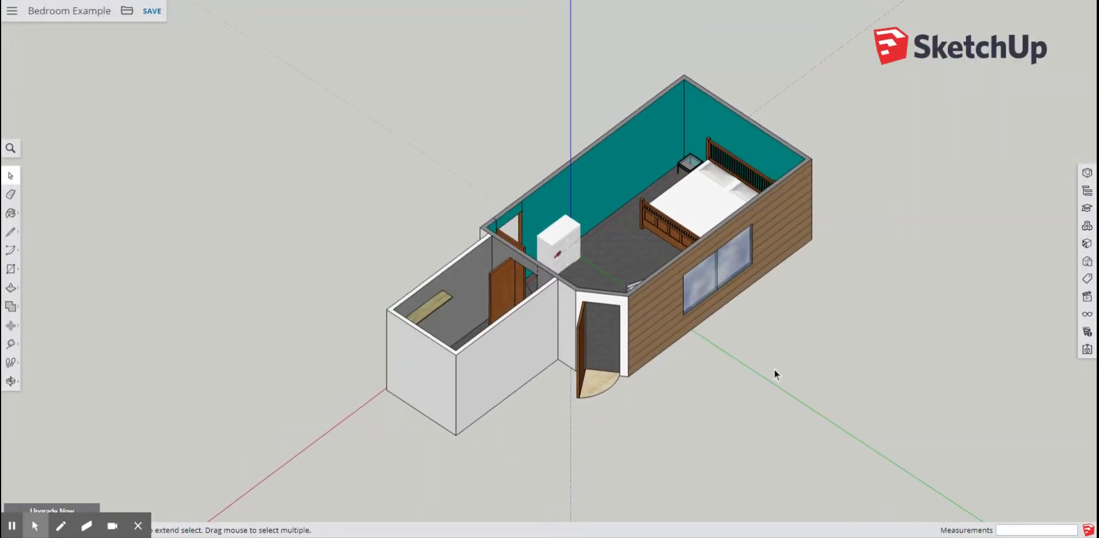
scroll(712, 352, "up", 2)
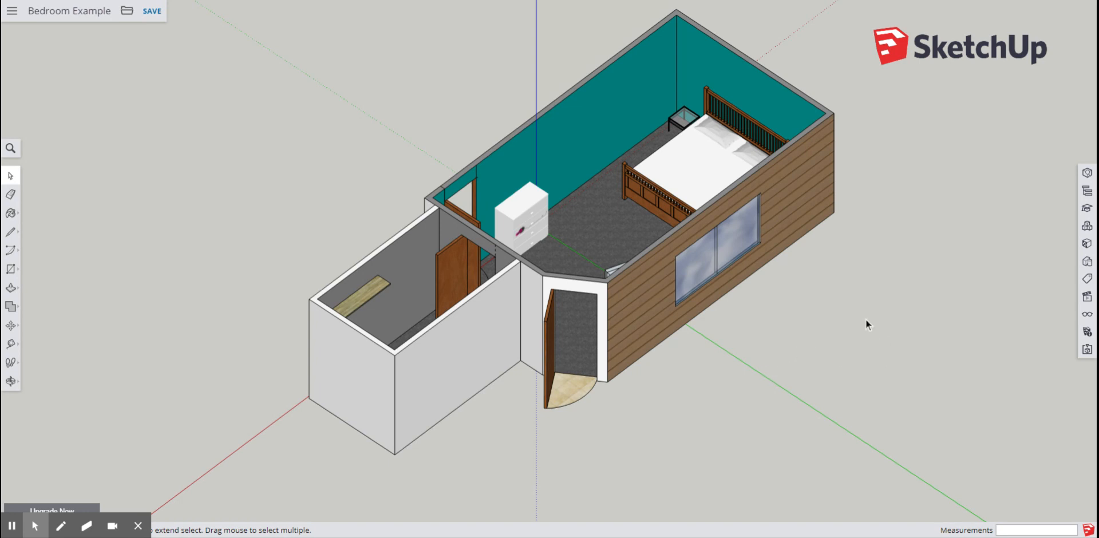
scroll(844, 318, "up", 2)
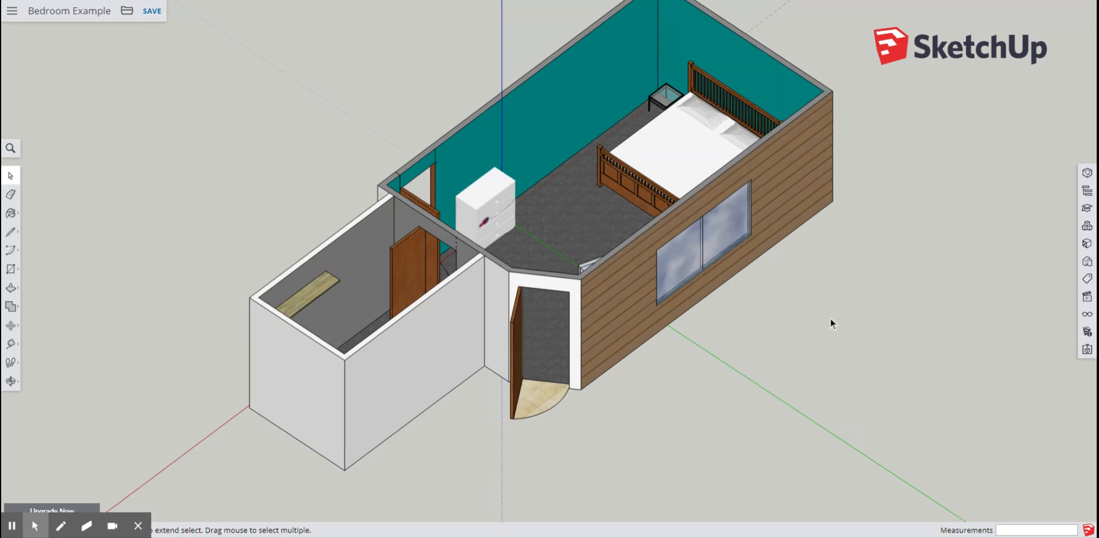
scroll(830, 318, "down", 1)
middle_click_drag(841, 324, 518, 309)
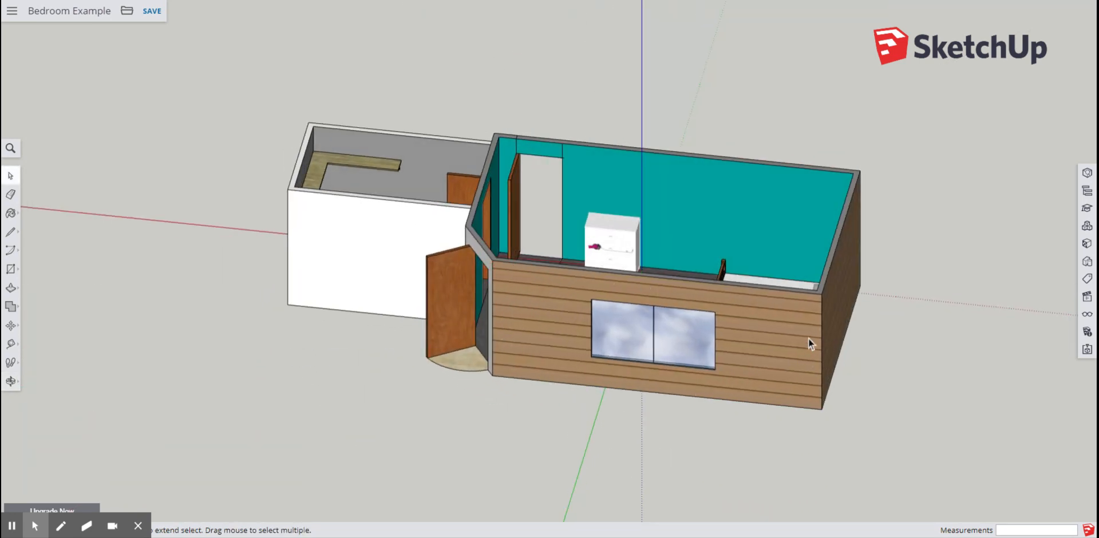
middle_click_drag(800, 462, 708, 345)
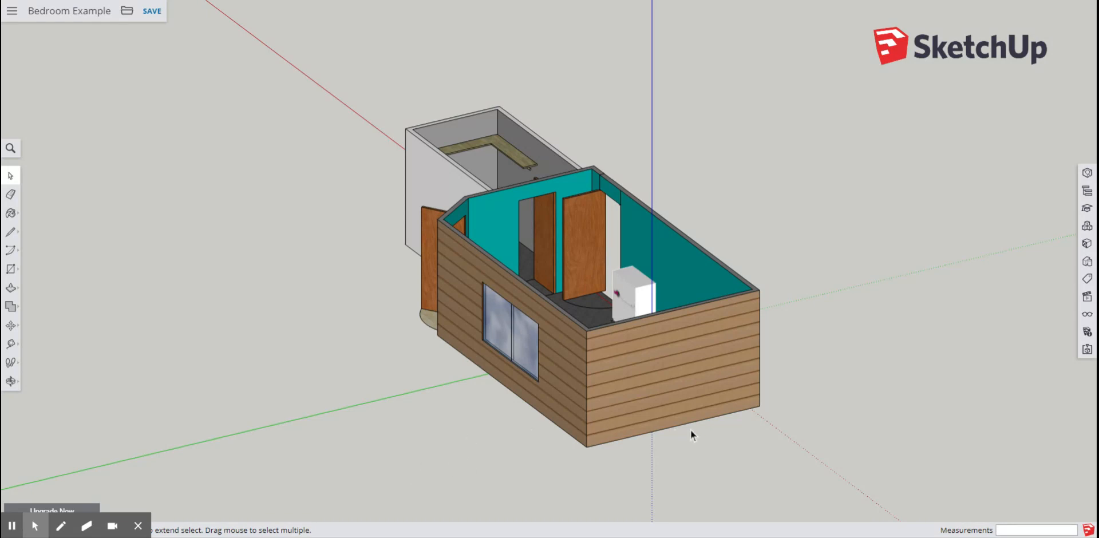
Draw a rectangle about 9' 7 9/16" by 1' 9 9/16" on the upper part of the end wall's wood siding
middle_click_drag(791, 435, 574, 392)
middle_click_drag(501, 462, 523, 456)
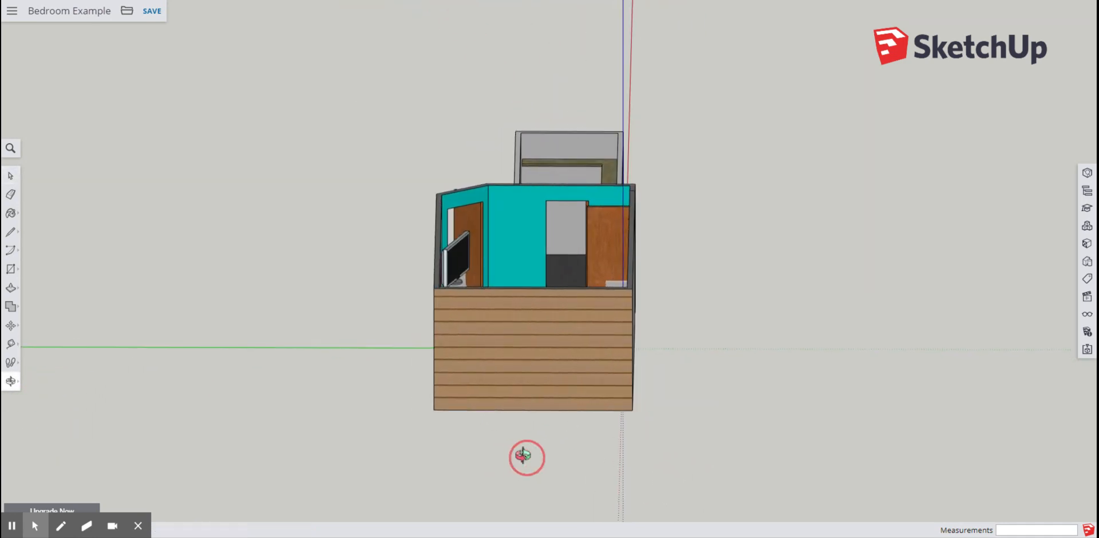
scroll(535, 386, "up", 5)
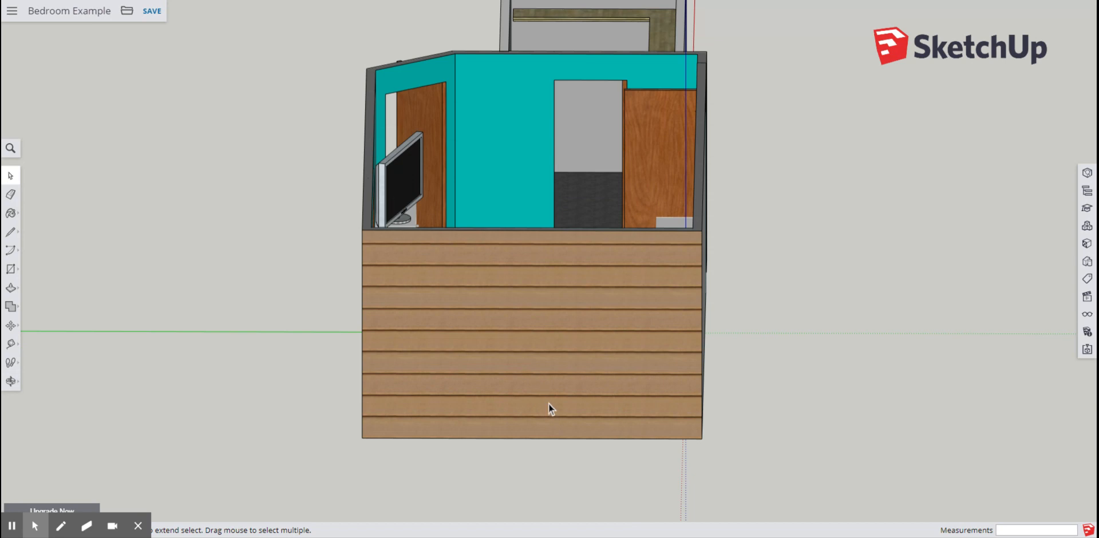
left_click(16, 272)
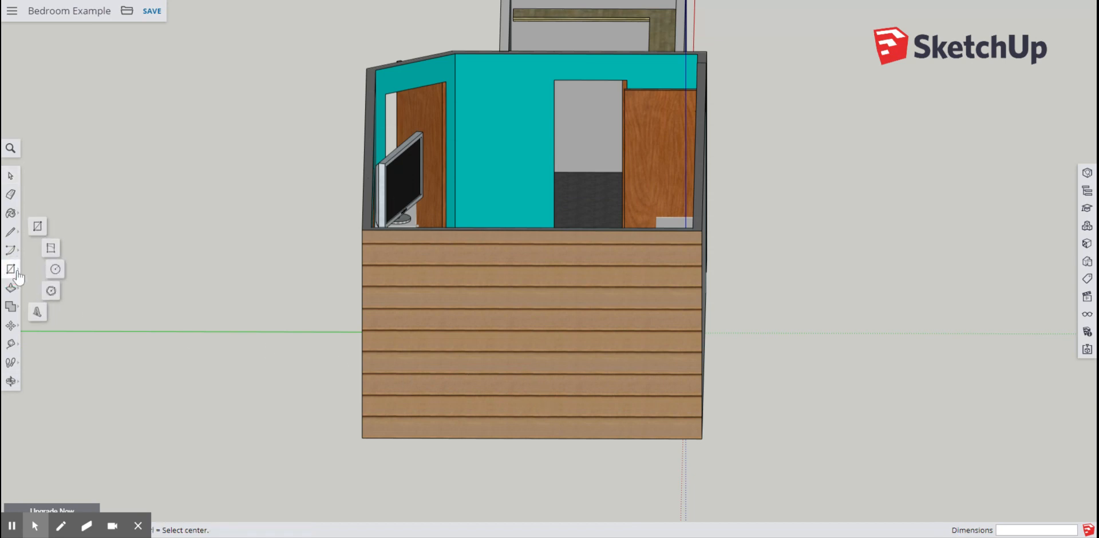
left_click(38, 227)
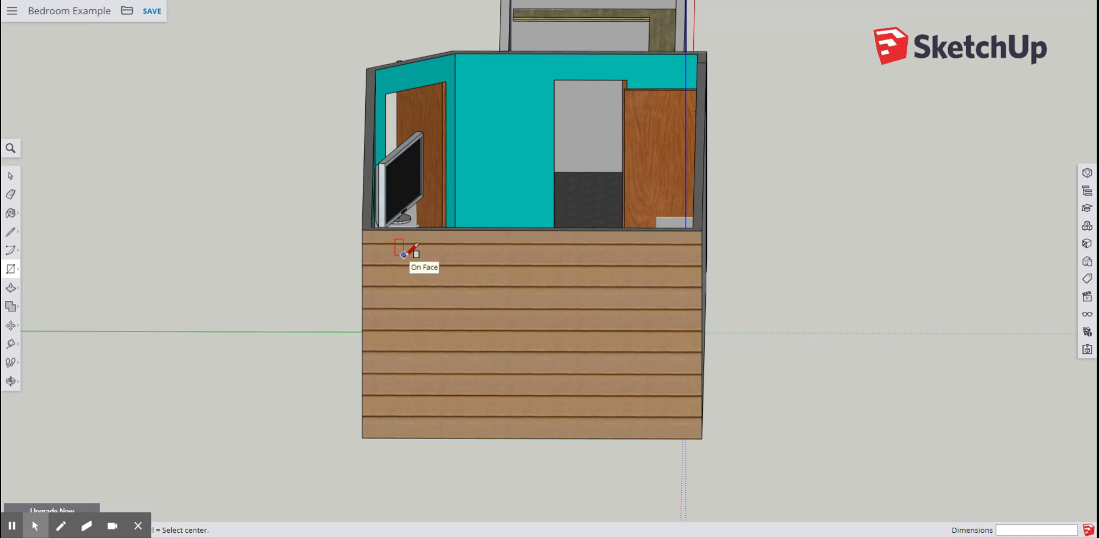
left_click(399, 262)
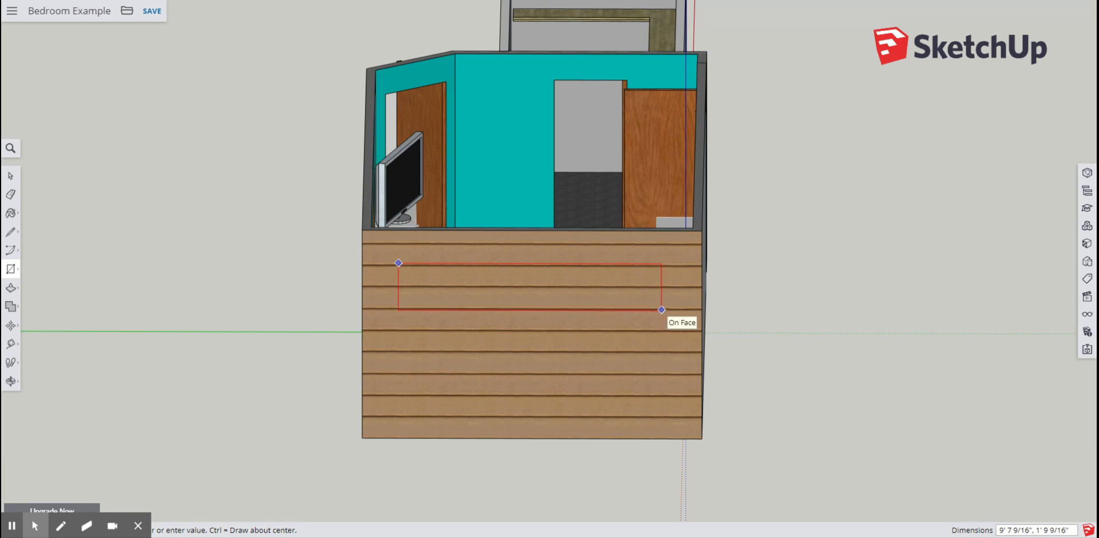
left_click(662, 309)
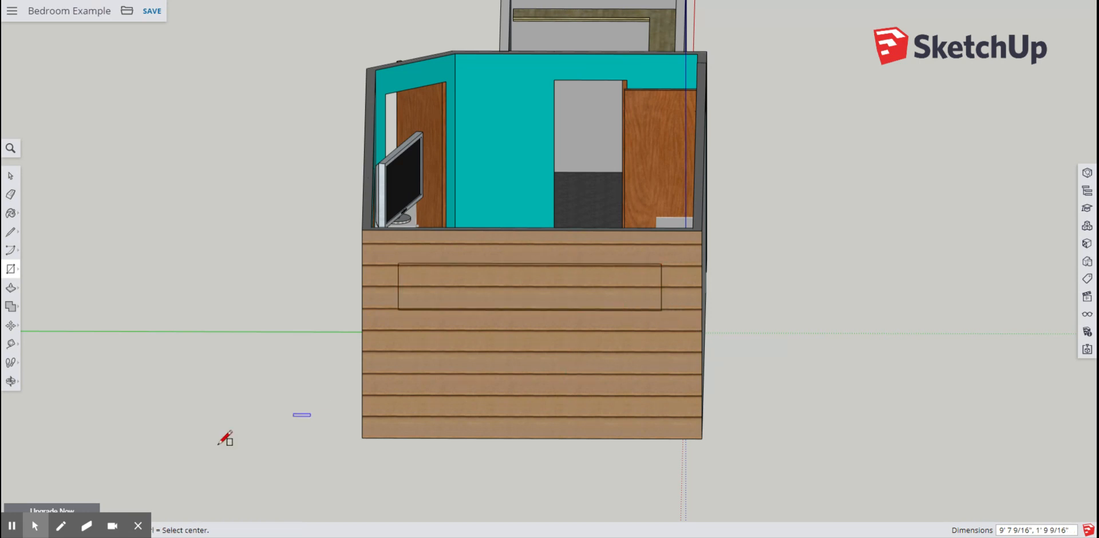
Offset the rectangle's edges slightly outward to outline a narrow window frame on the end wall
left_click(12, 288)
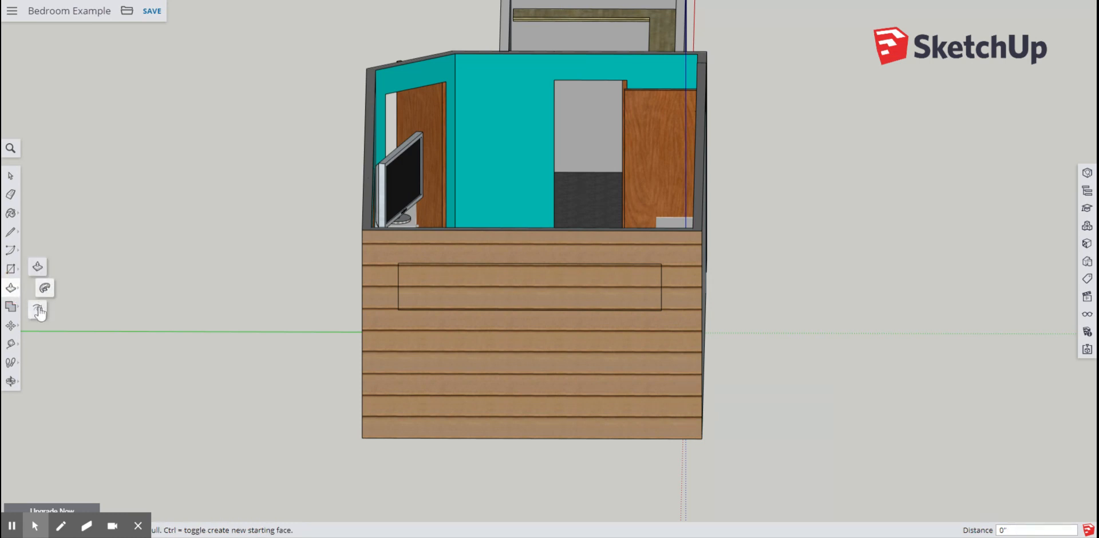
left_click(38, 311)
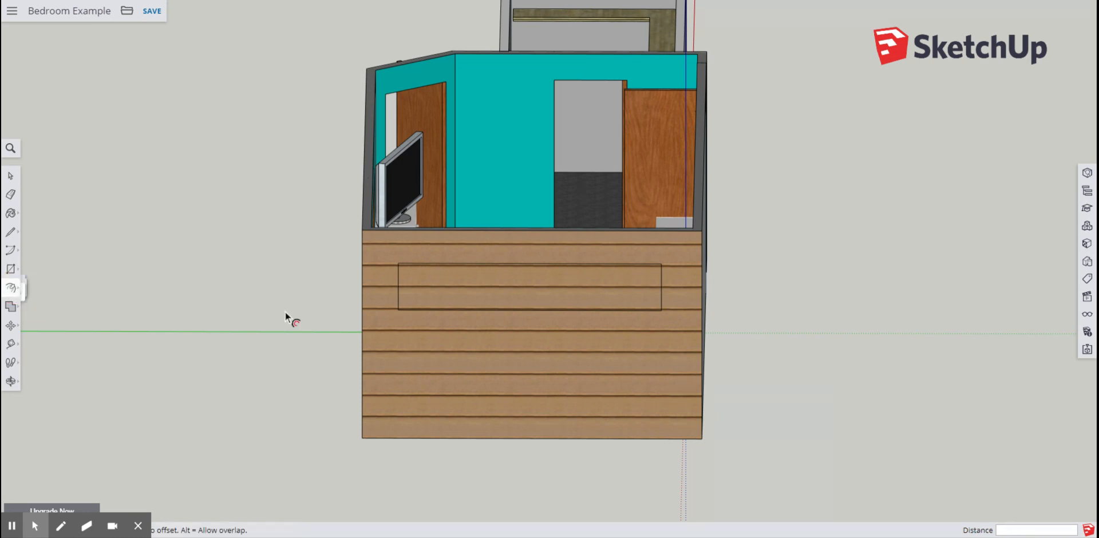
left_click(518, 284)
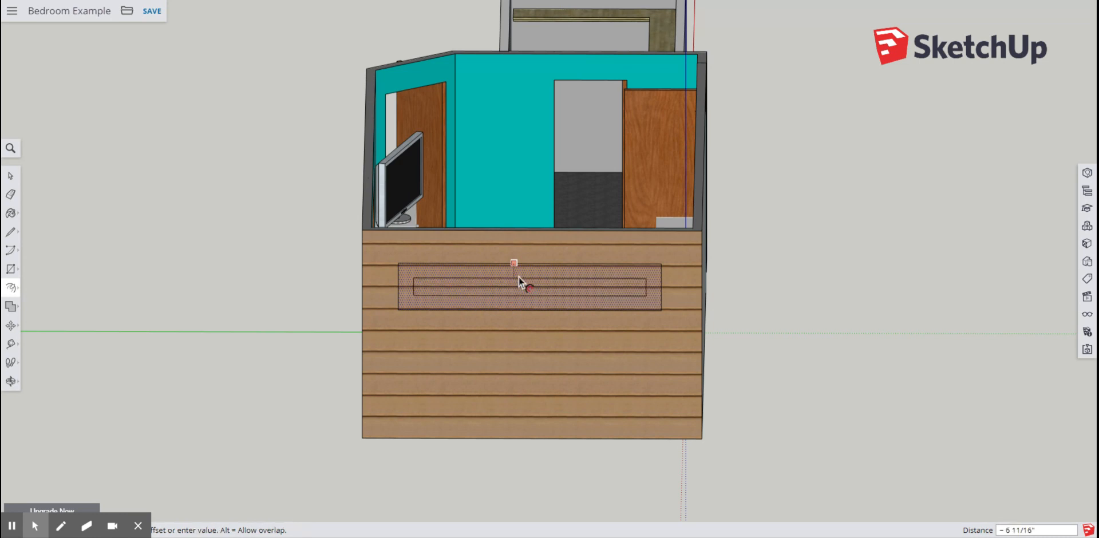
left_click(534, 260)
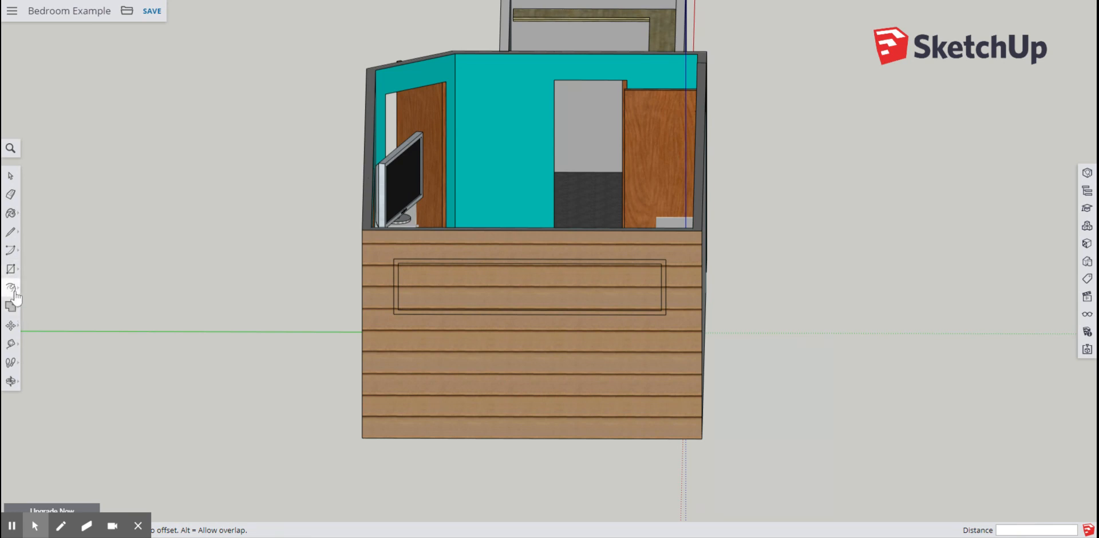
Push the narrow frame face about 10 9/16" inward through the end wall
left_click(20, 294)
left_click(36, 269)
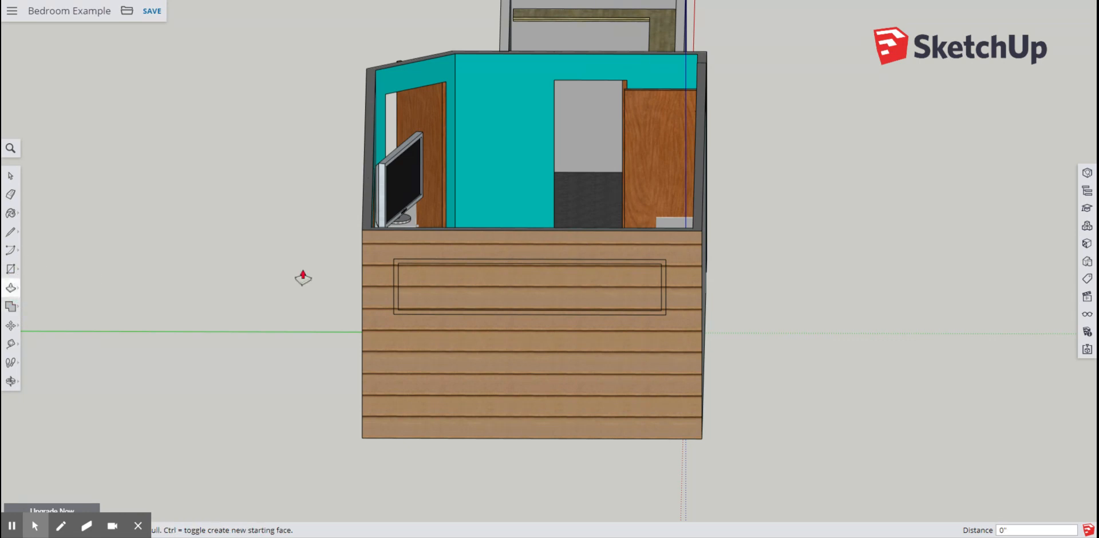
left_click(403, 268)
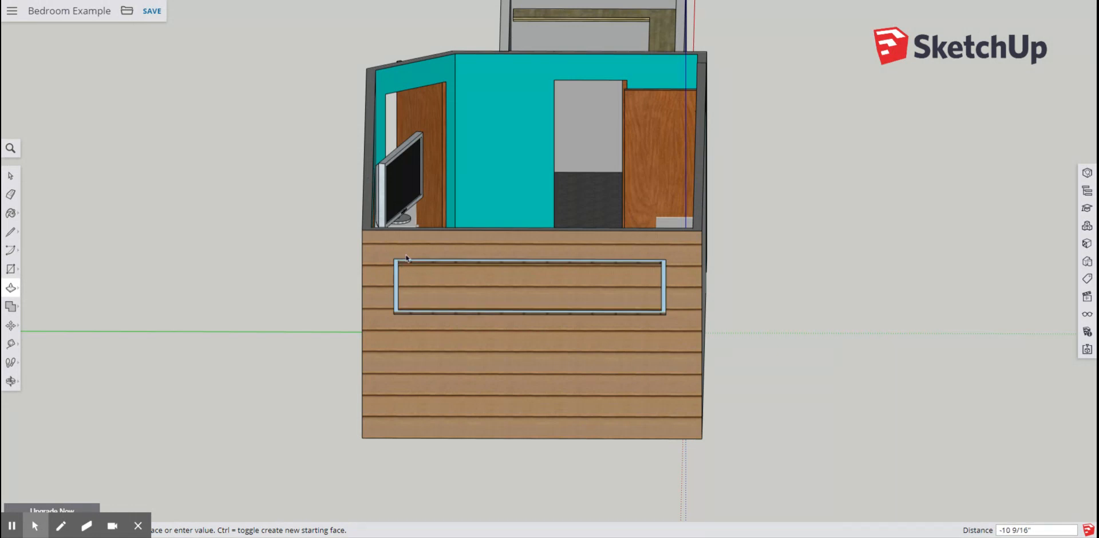
left_click(405, 257)
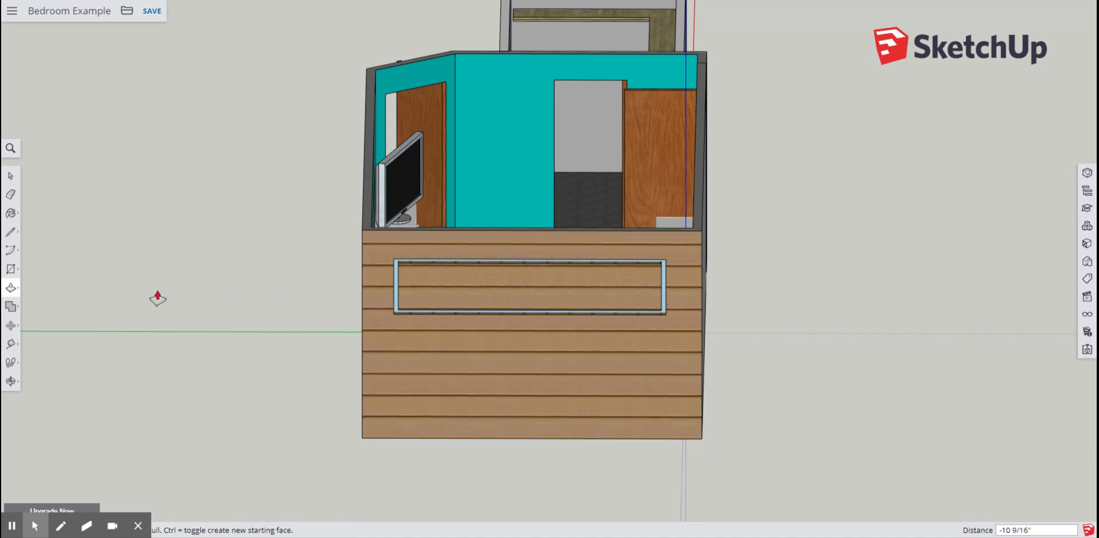
Push the protruding window frame above the bed back about 6 1/2" so it sits flush with the interior wall
middle_click_drag(304, 305, 876, 294)
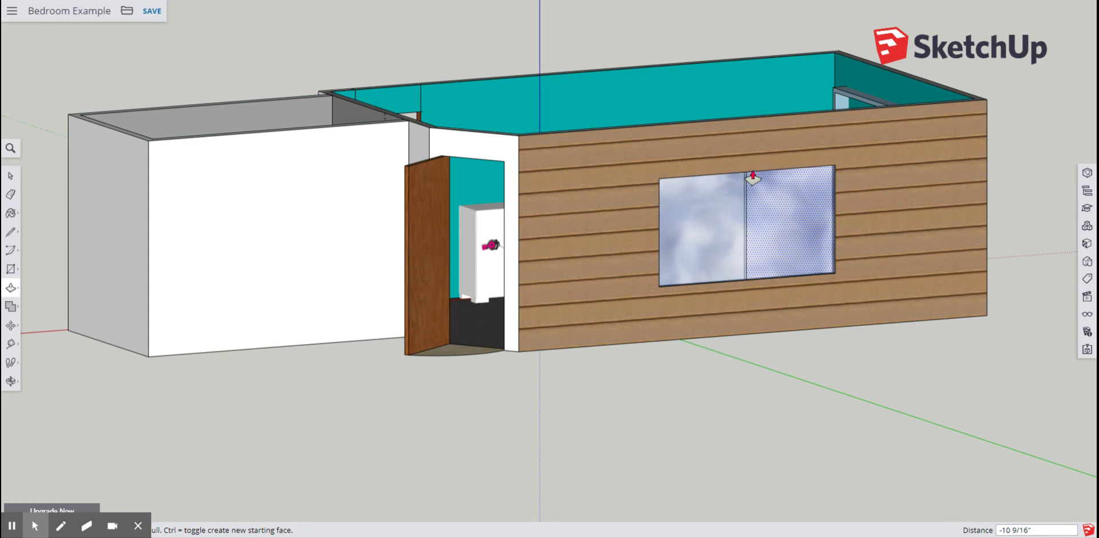
middle_click_drag(704, 74, 944, 114)
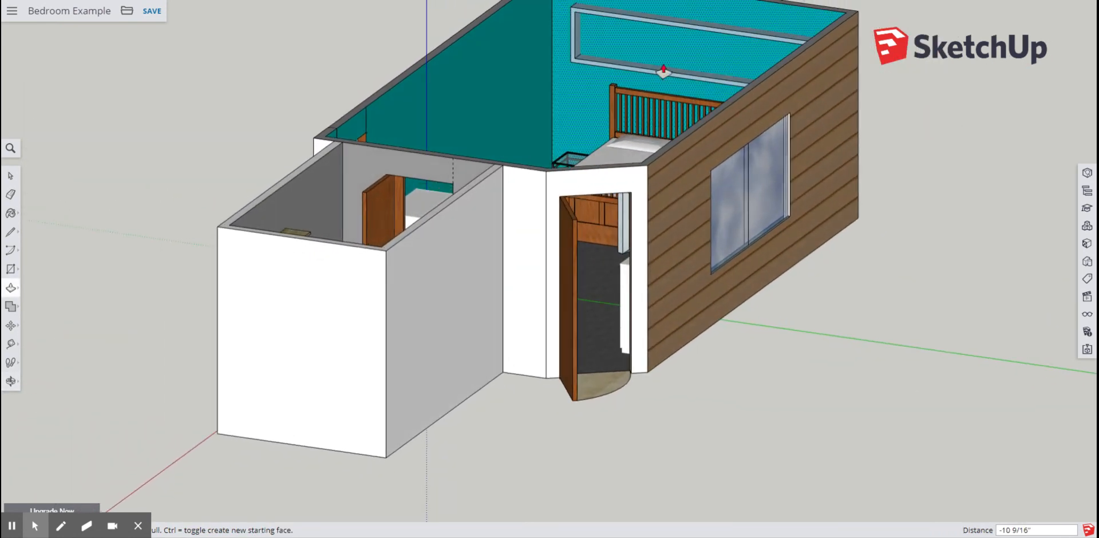
scroll(619, 72, "down", 5)
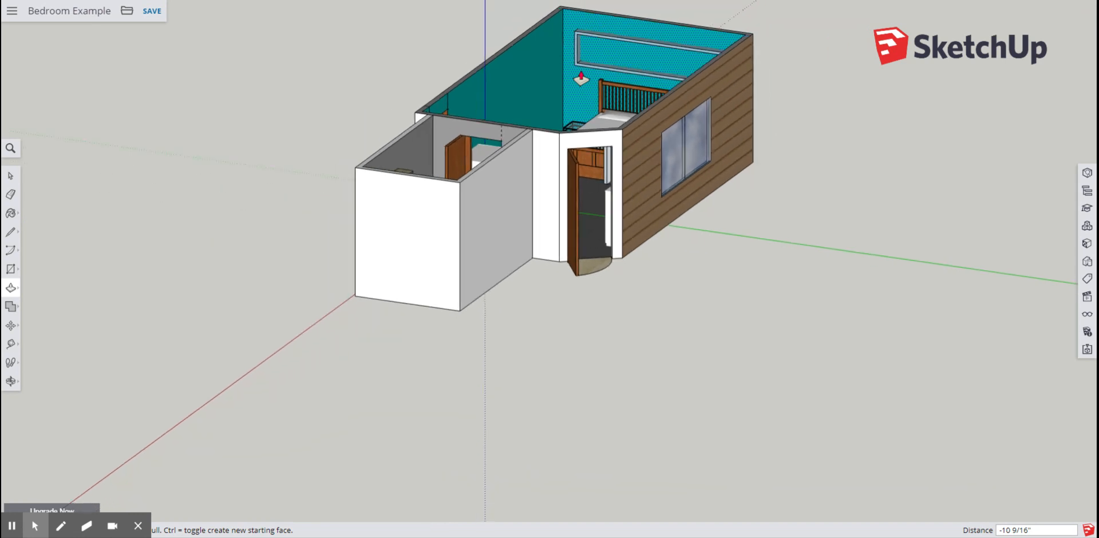
scroll(612, 19, "up", 6)
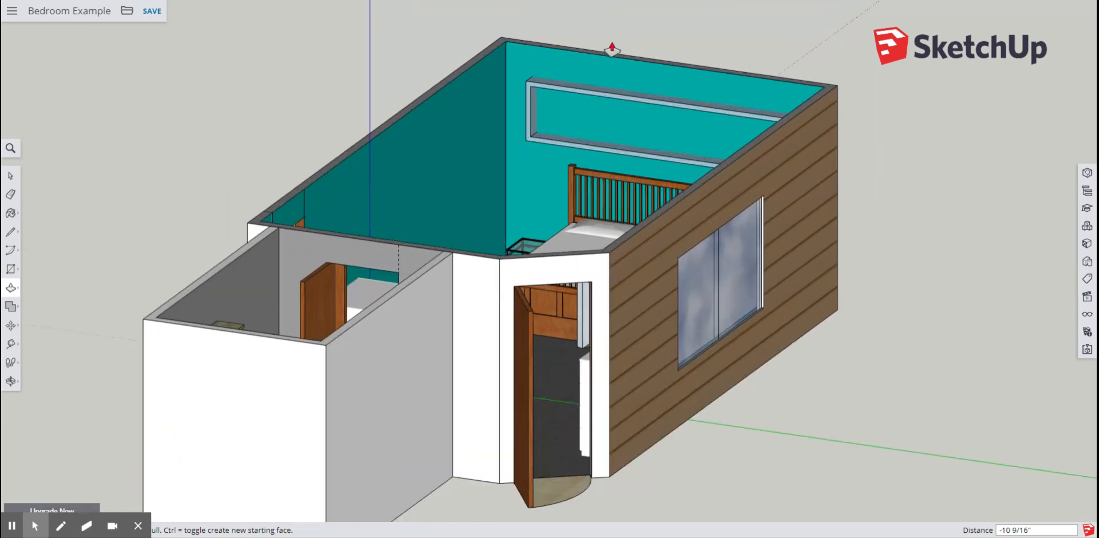
middle_click_drag(601, 113, 726, 139)
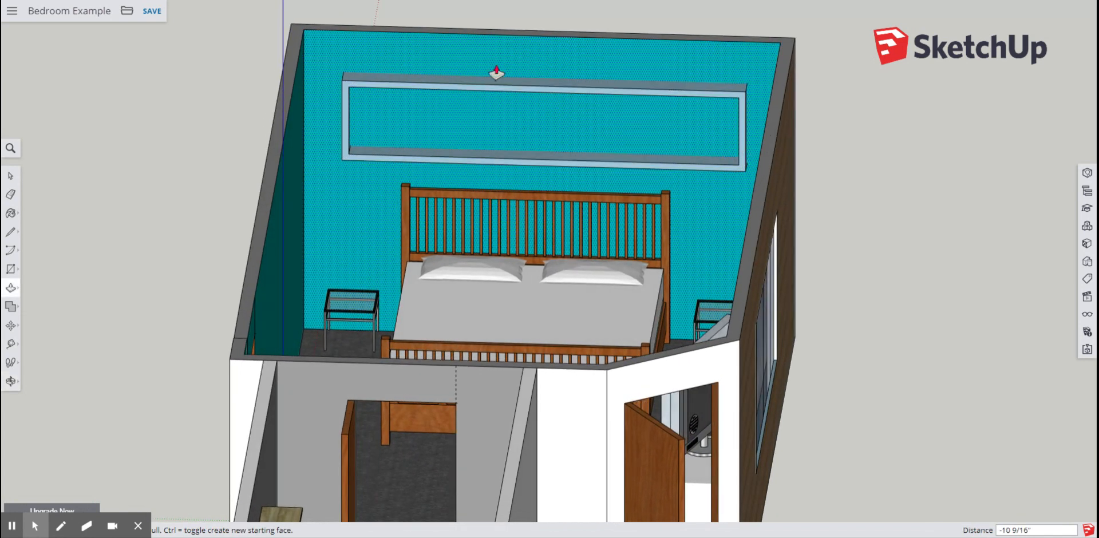
scroll(496, 72, "up", 1)
scroll(497, 71, "up", 1)
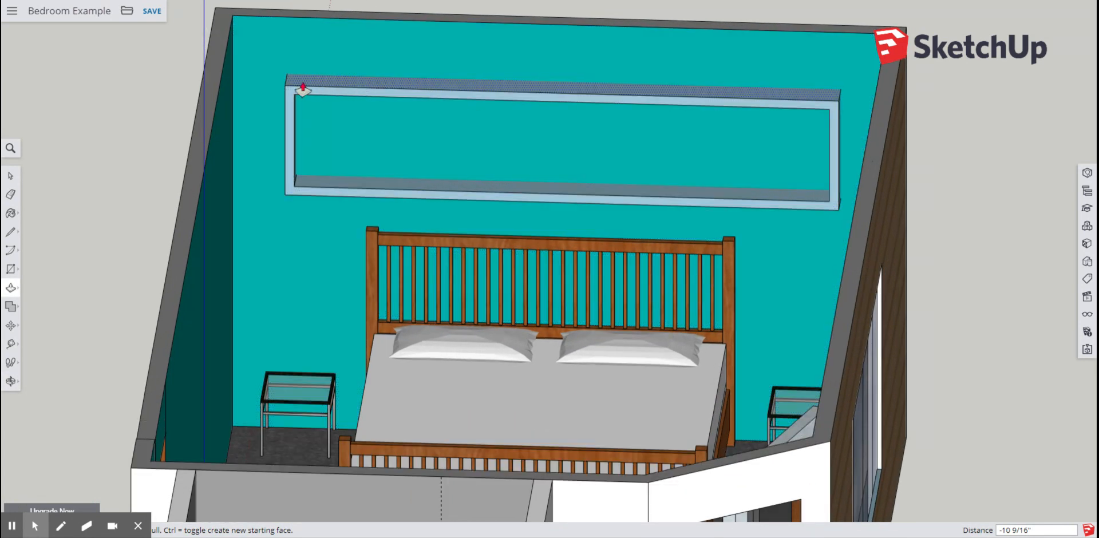
left_click(294, 93)
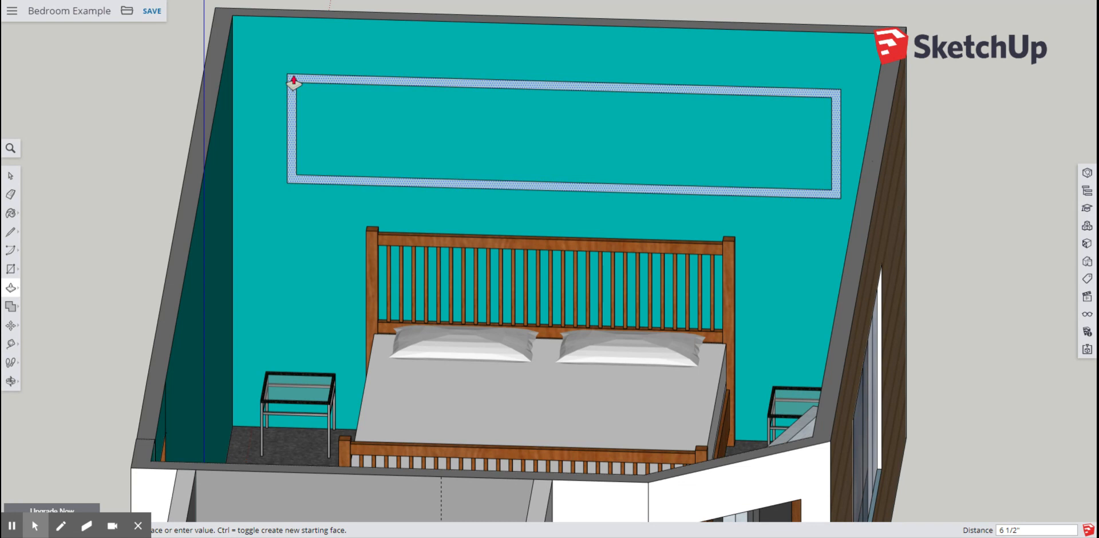
left_click(293, 80)
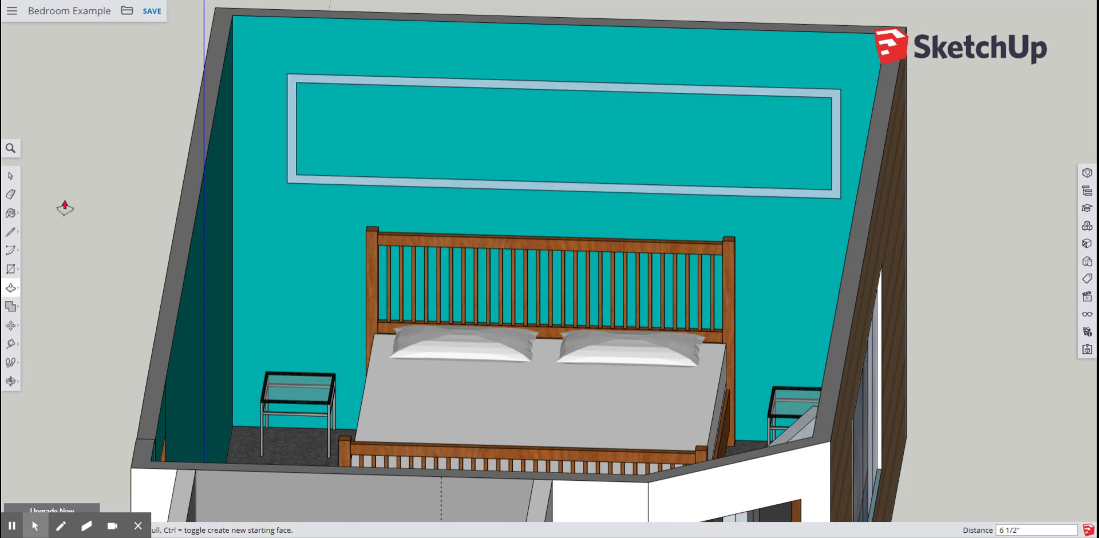
Draw a rectangle between opposite inner corners of the window frame above the bed, about 9' 7 9/16" by 1' 9 9/16"
left_click(11, 271)
left_click(37, 225)
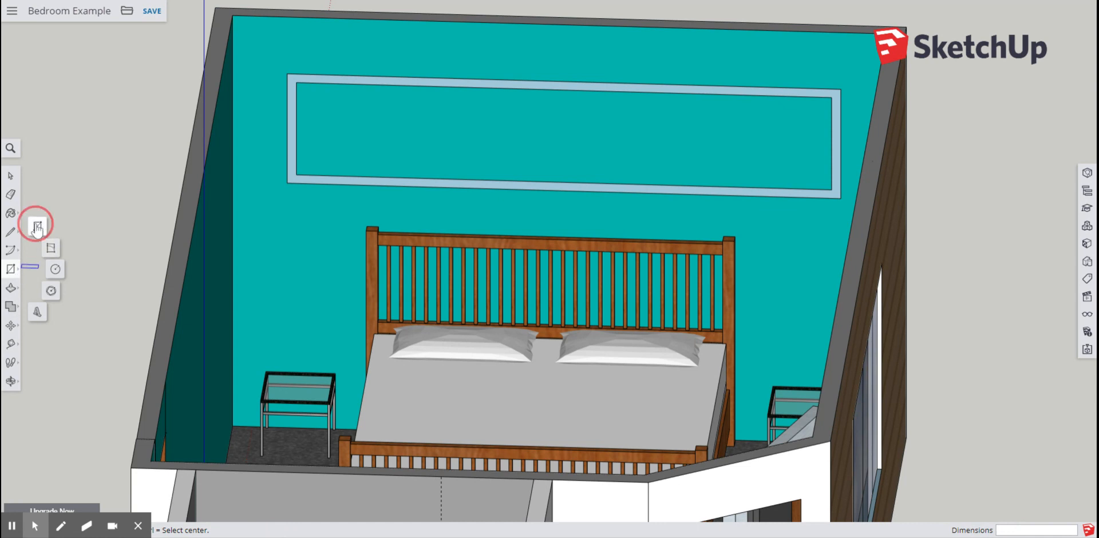
left_click(297, 82)
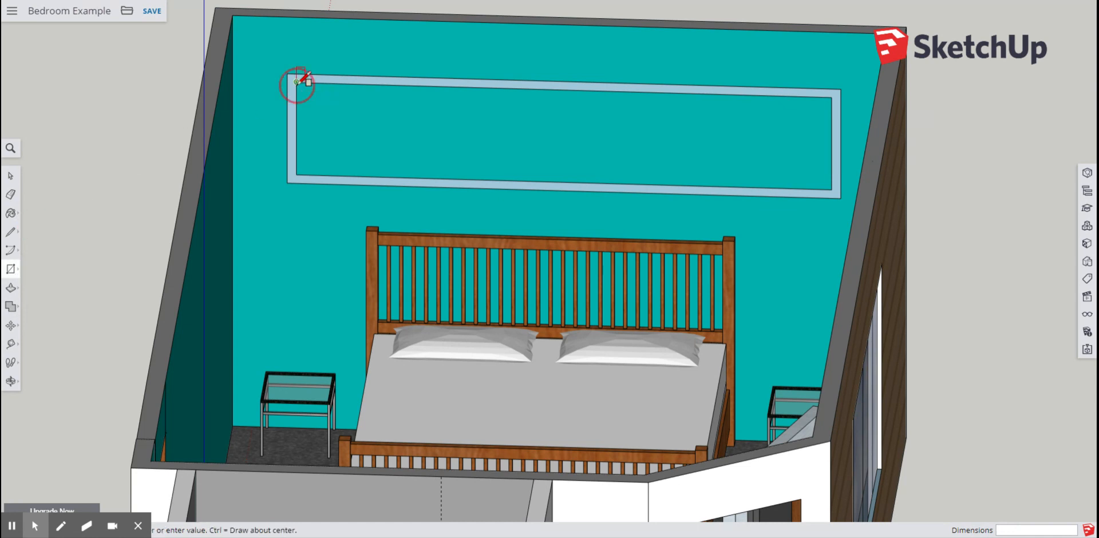
left_click(835, 193)
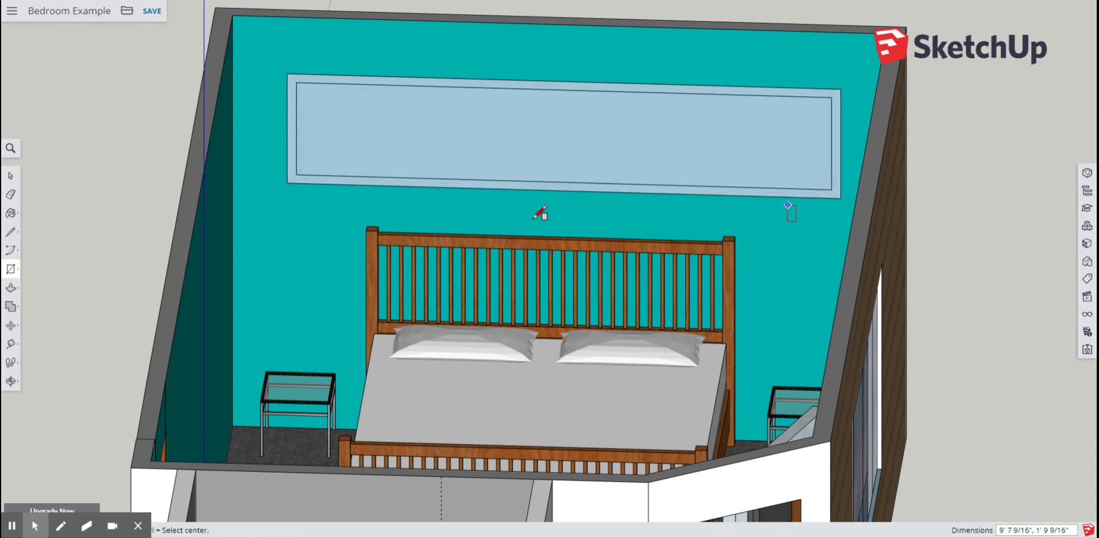
left_click(11, 175)
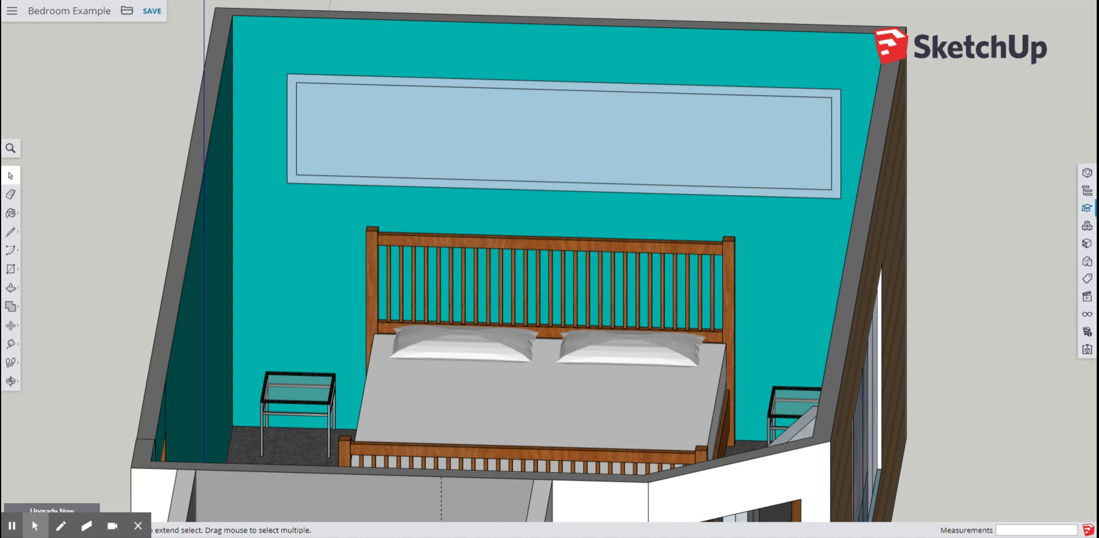
Paint the inner panel of the window above the bed with the Blinds Cellular White window covering material
left_click(1087, 243)
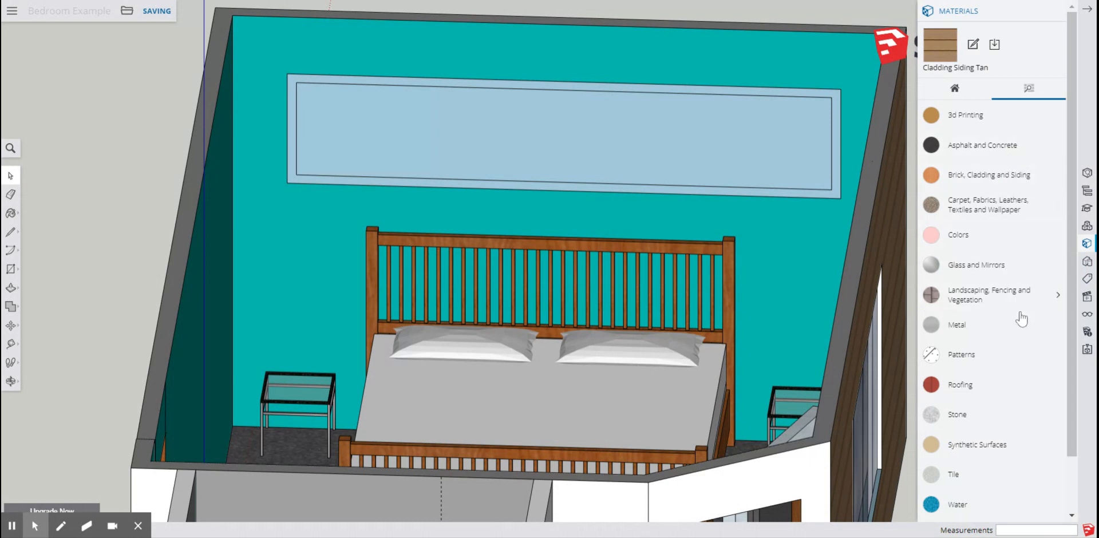
scroll(1019, 332, "down", 1)
left_click(996, 474)
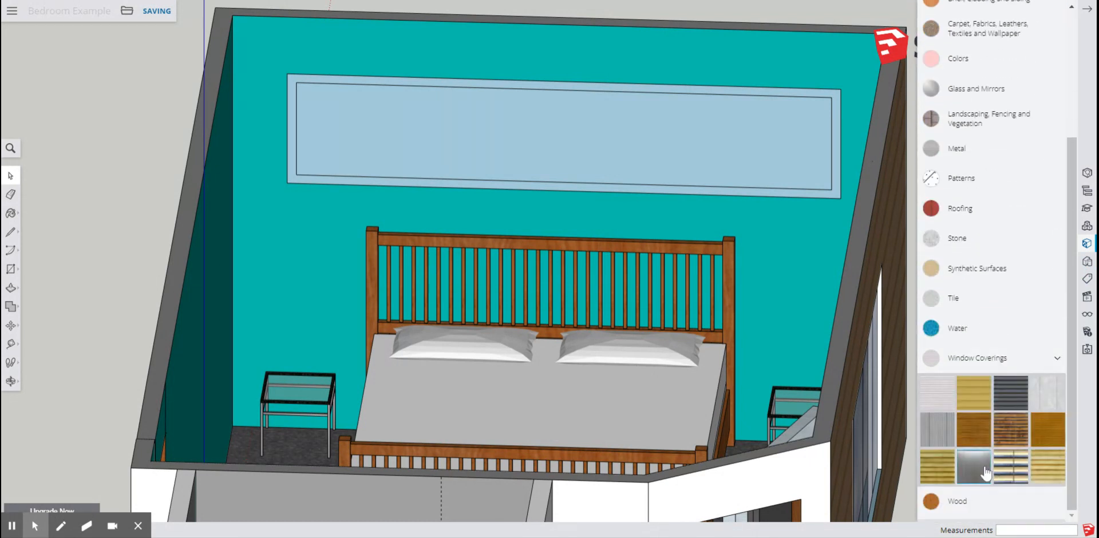
left_click(941, 394)
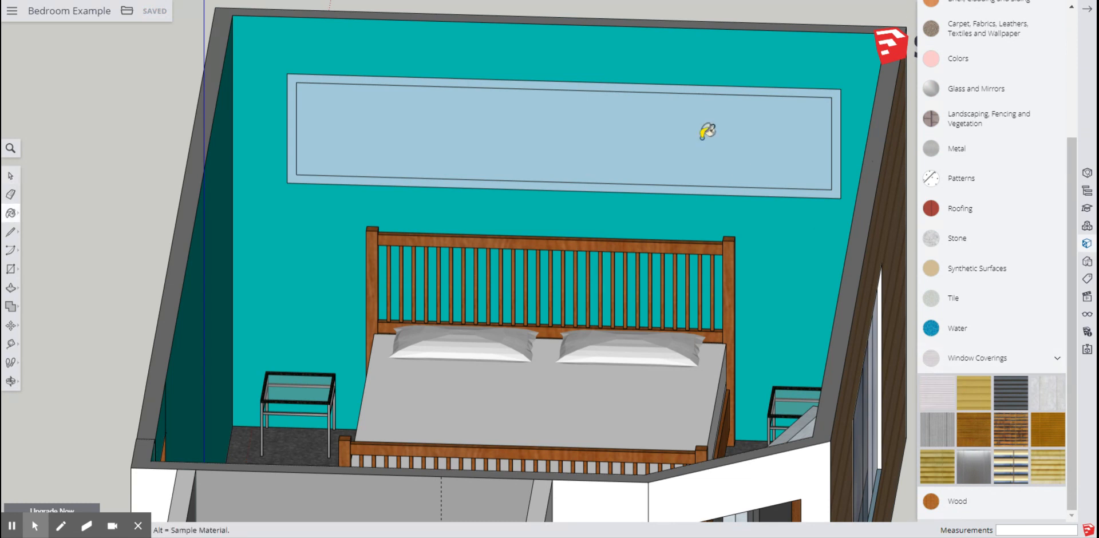
left_click(673, 109)
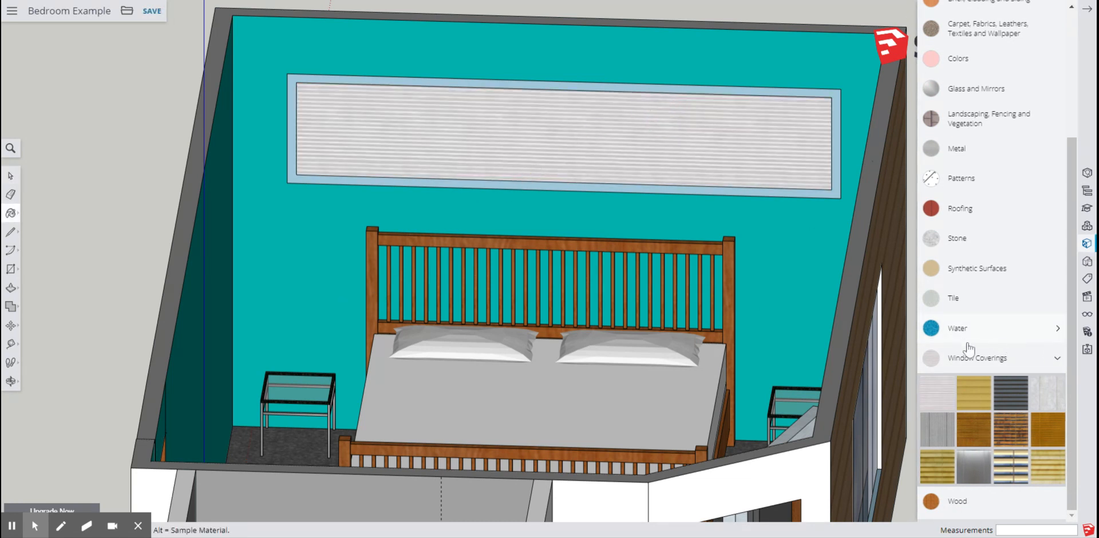
Paint the interior face of the window frame above the bed with the Wood Bamboo Medium material
left_click(1057, 357)
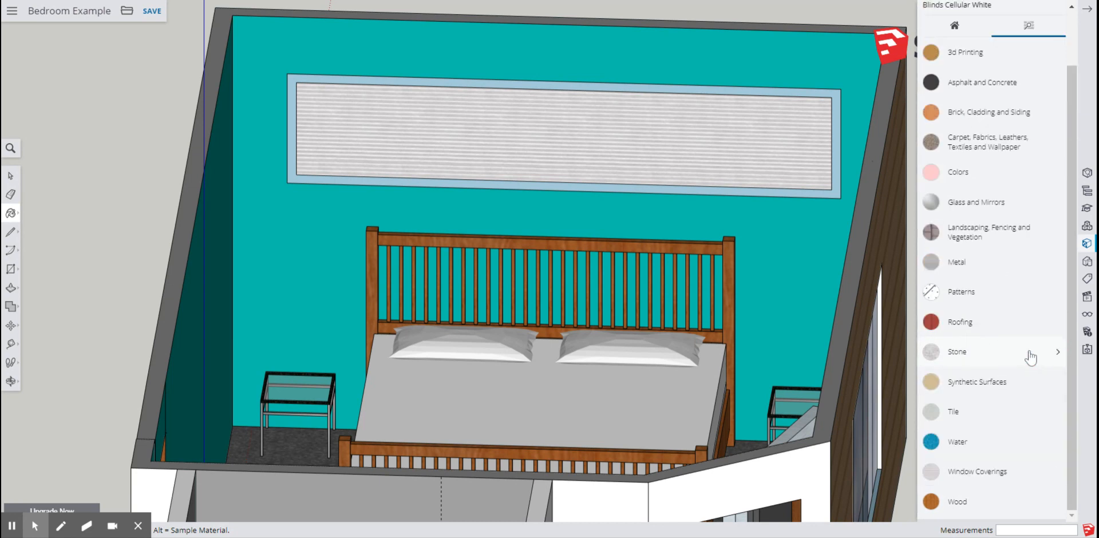
left_click(1038, 504)
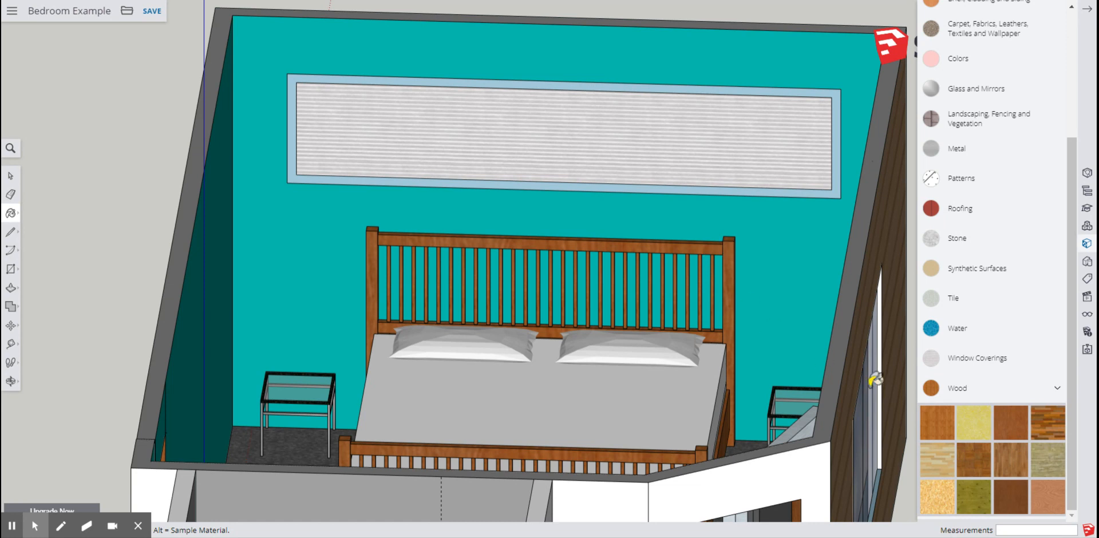
left_click(938, 425)
left_click(836, 137)
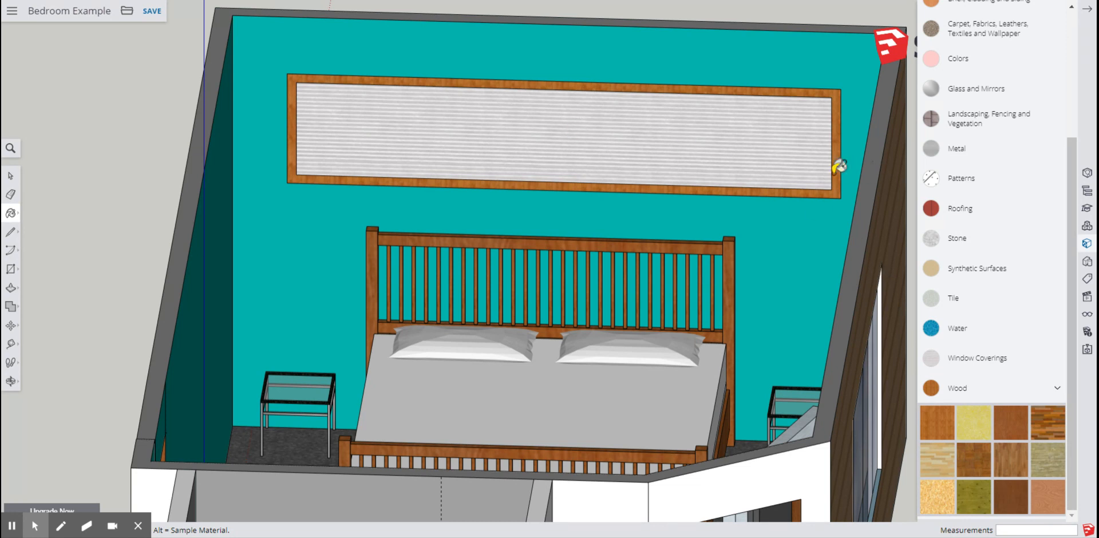
Paint the recessed panel inside the window frame on the exterior end wall with Translucent Glass Sky Reflection
scroll(840, 166, "down", 2)
middle_click_drag(839, 166, 6, 203)
mouse_move(706, 306)
middle_mouse_down()
mouse_move(652, 309)
mouse_move(449, 229)
mouse_move(483, 233)
mouse_move(400, 246)
middle_mouse_up()
key("b")
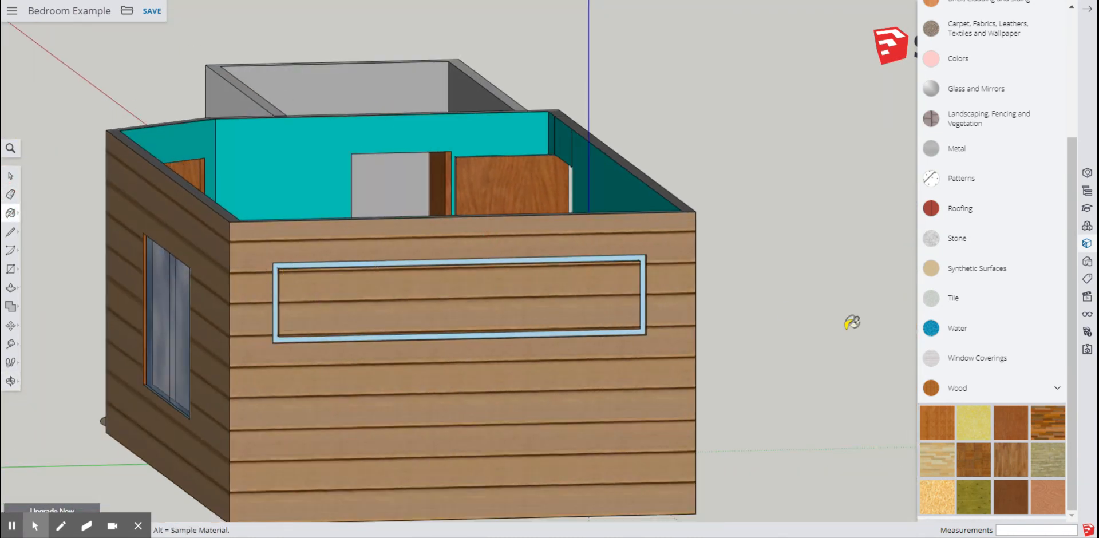
left_click(1057, 389)
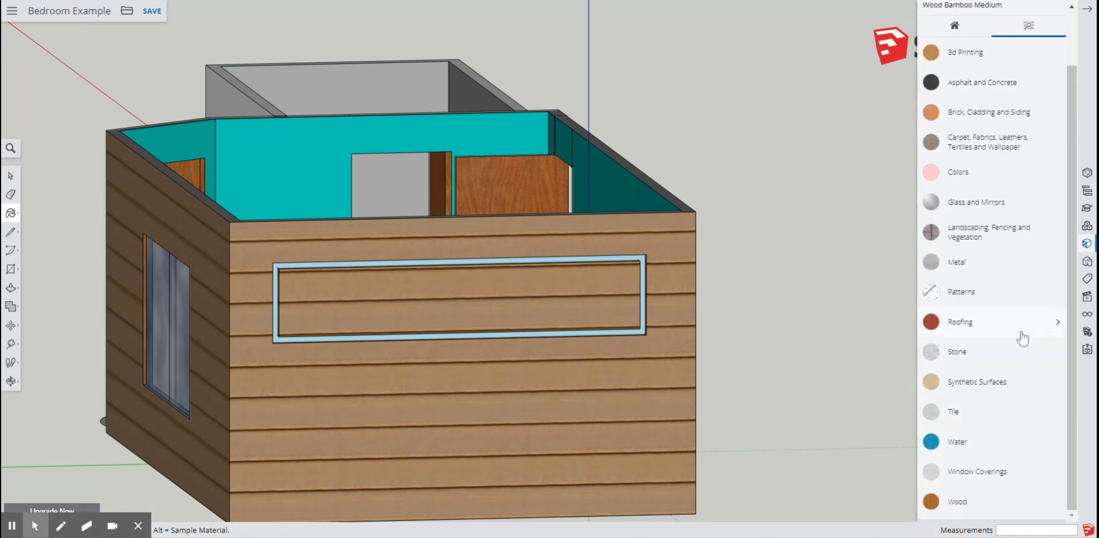
left_click(1018, 201)
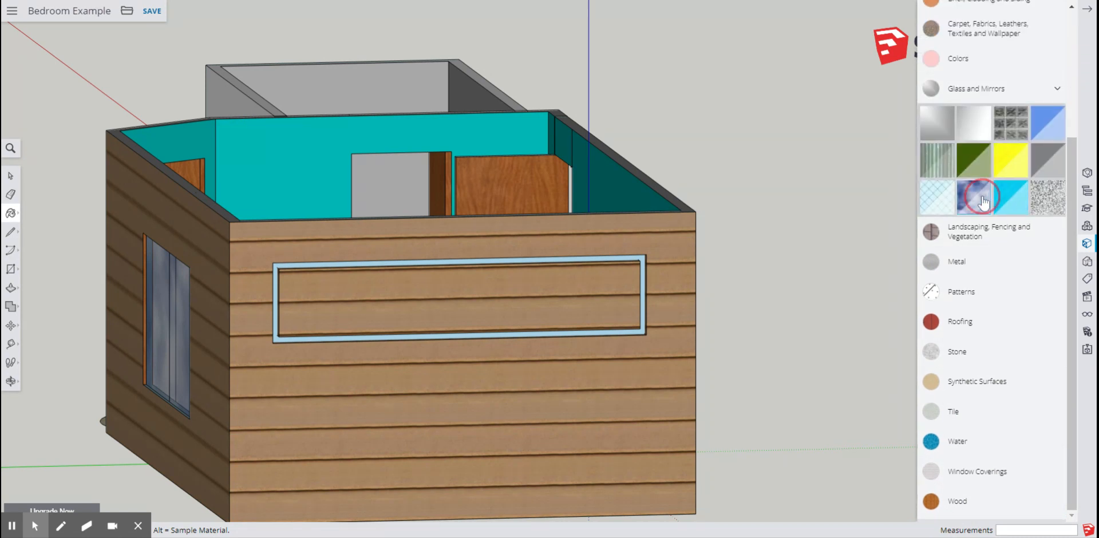
left_click(491, 280)
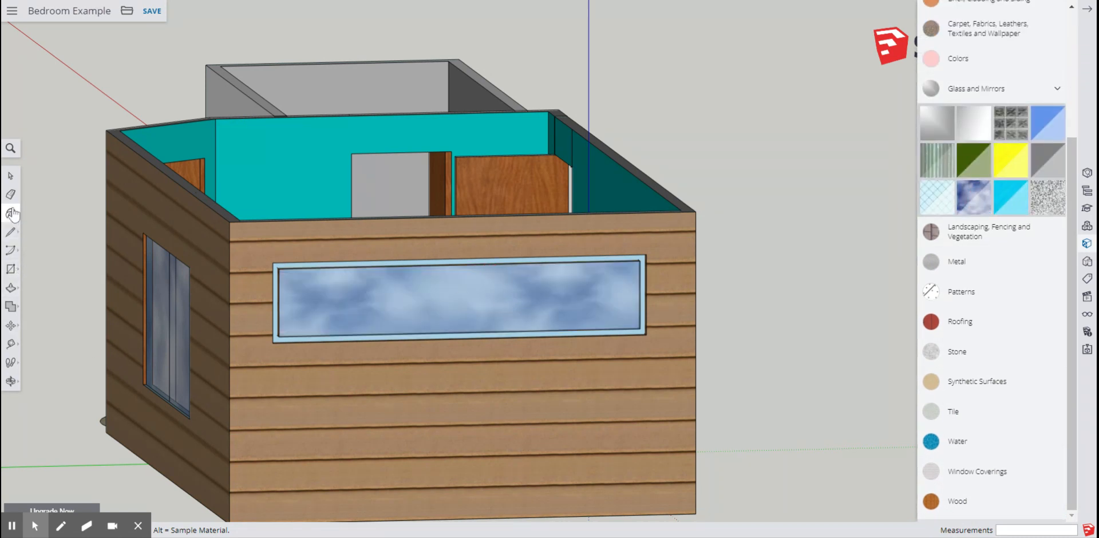
left_click(11, 175)
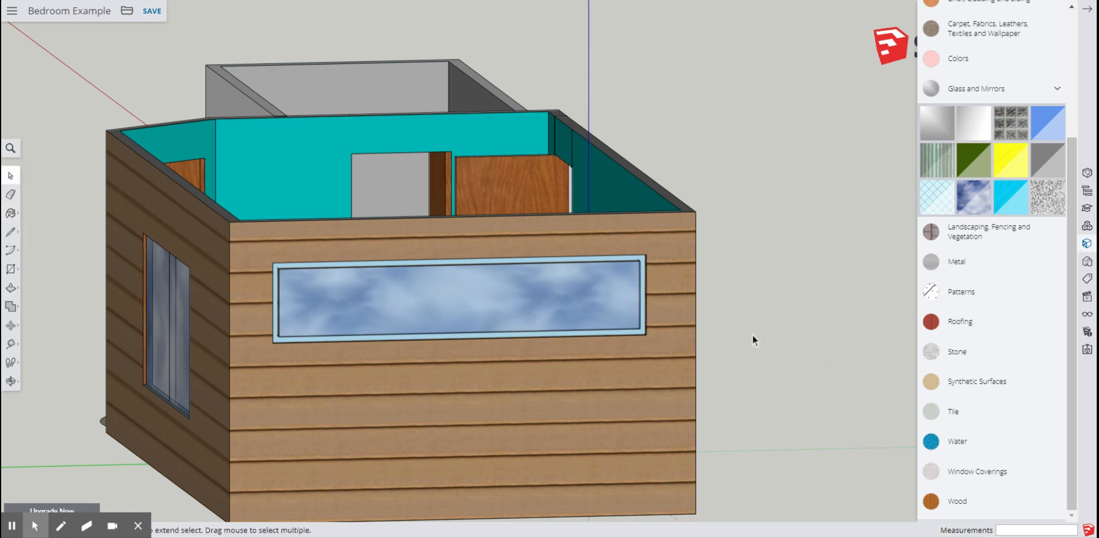
Paint the bedroom floor, the side doorway's floor and the small adjoining room's floor with the Wood Bamboo Medium material
scroll(752, 336, "down", 3)
middle_click_drag(783, 361, 96, 442)
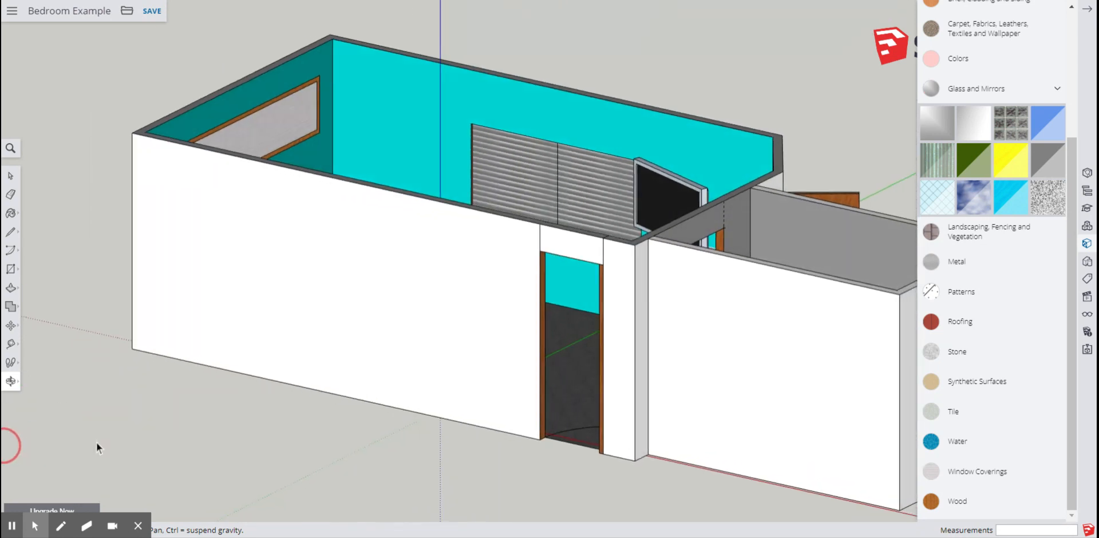
middle_click_drag(326, 439, 364, 453)
middle_click_drag(770, 128, 850, 190)
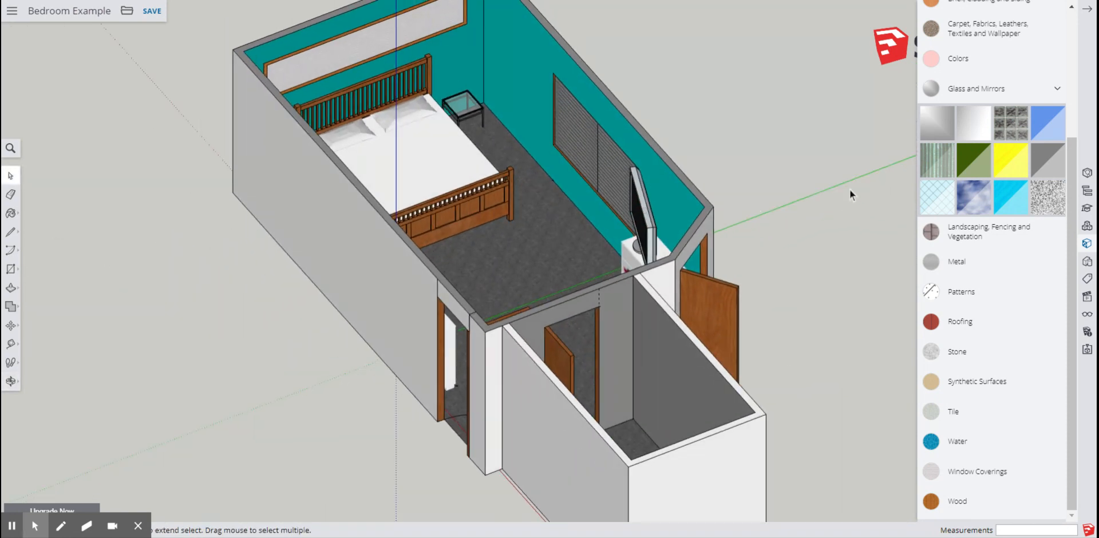
left_click(1054, 90)
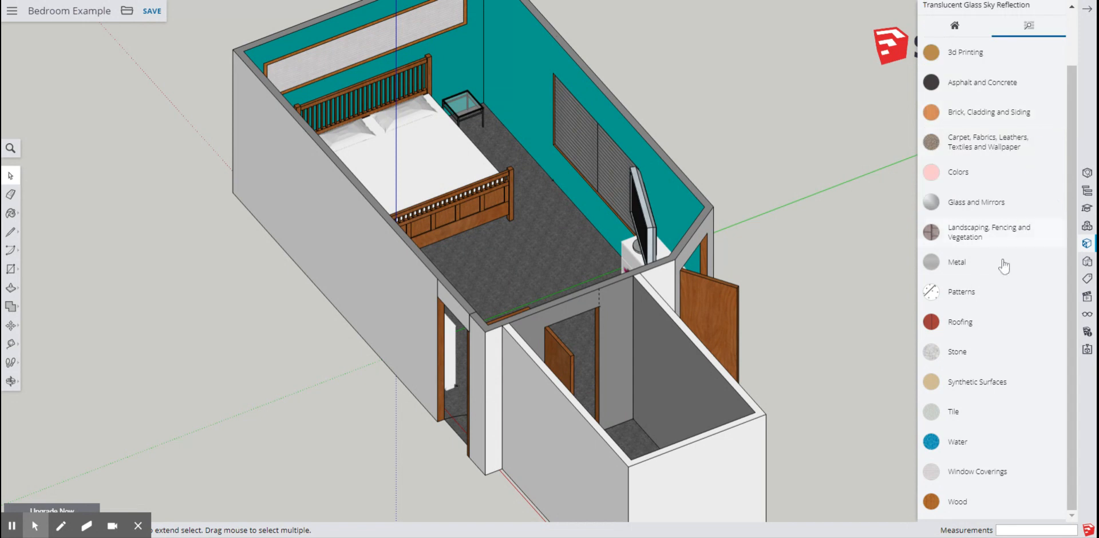
left_click(1055, 502)
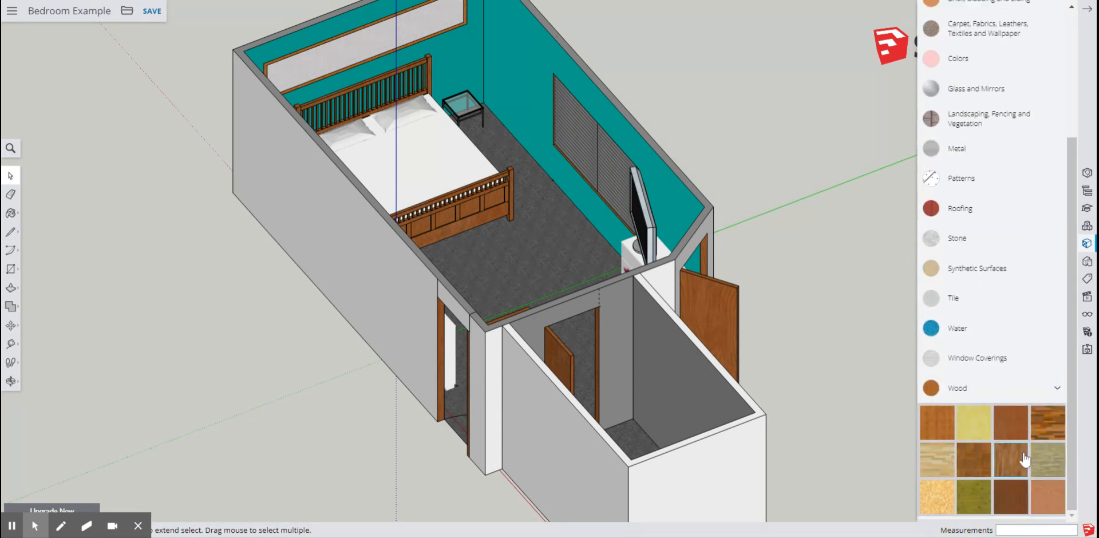
left_click(948, 466)
scroll(1029, 279, "up", 3)
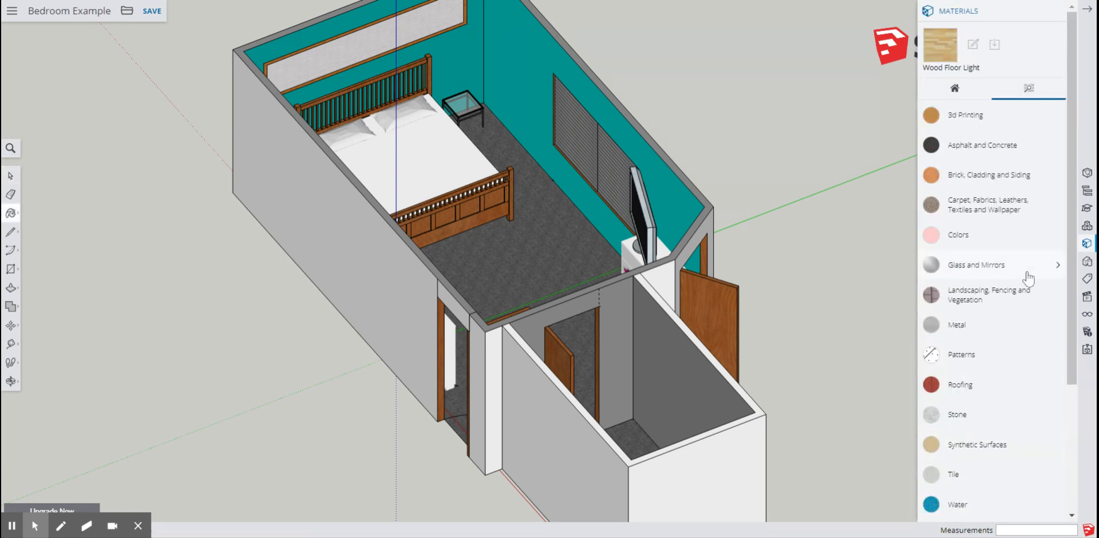
scroll(973, 286, "down", 3)
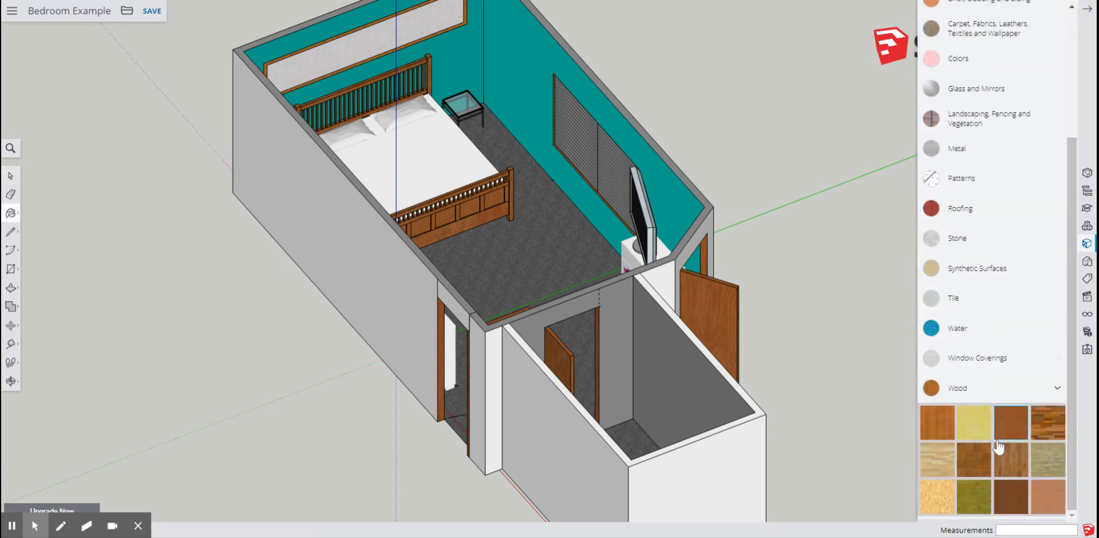
left_click(937, 423)
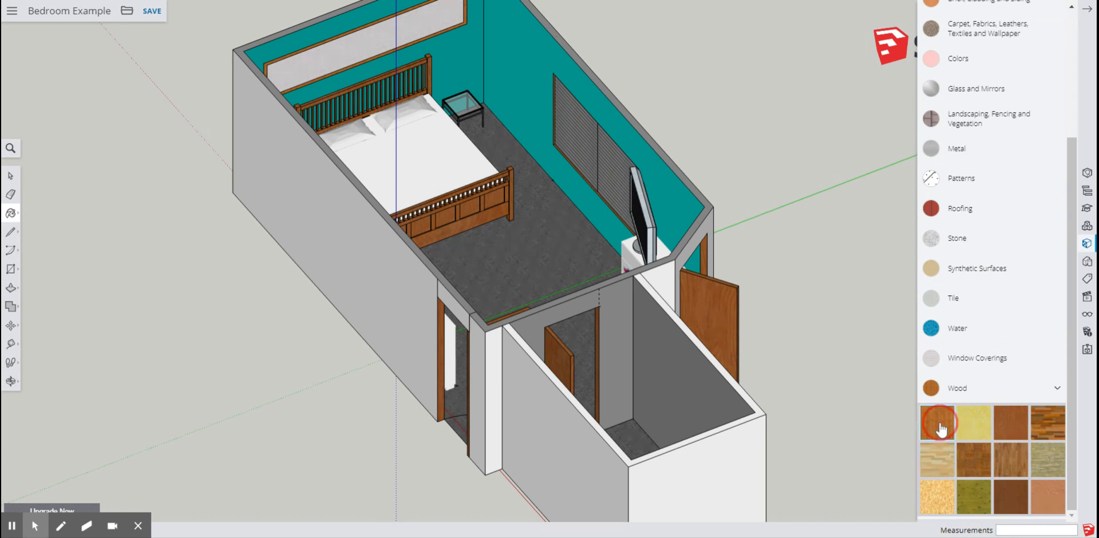
scroll(1020, 296, "up", 3)
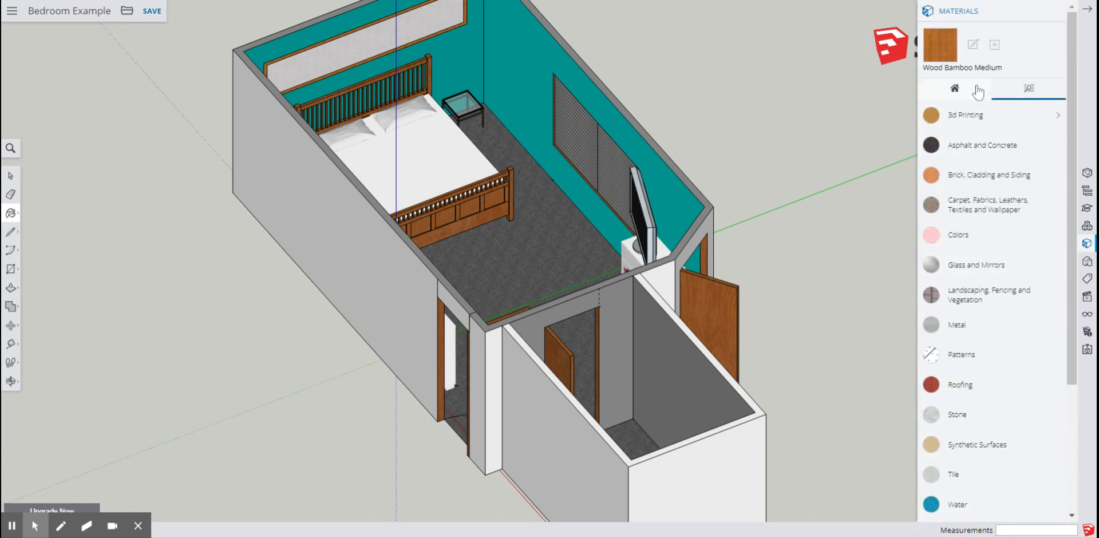
scroll(952, 286, "down", 3)
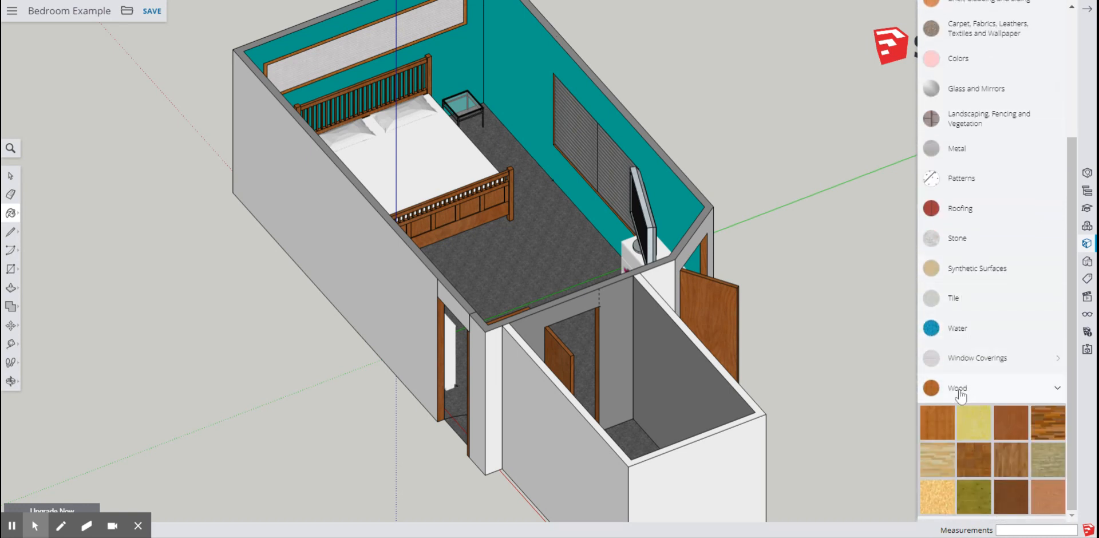
left_click(943, 427)
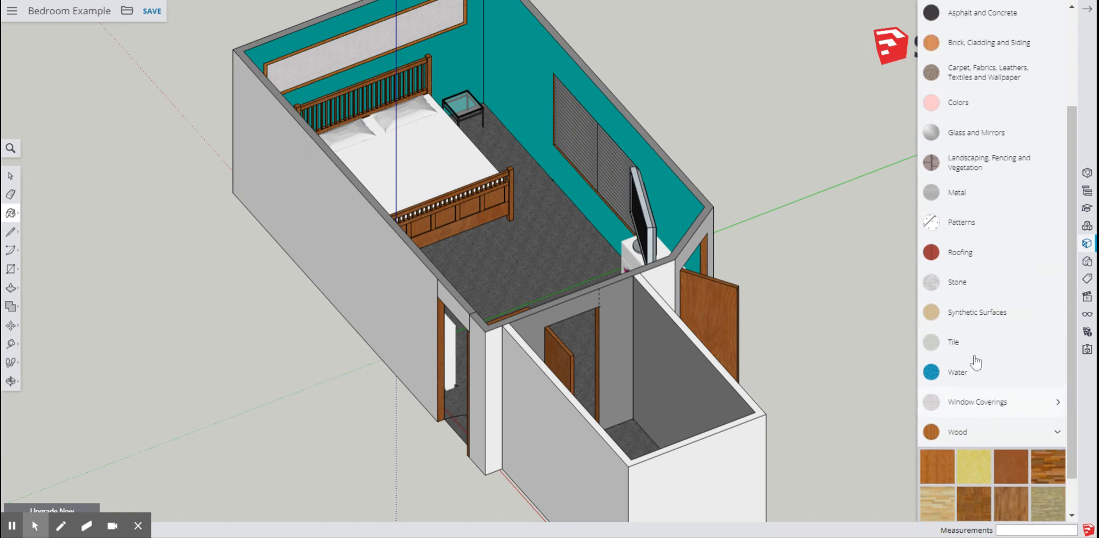
left_click(528, 239)
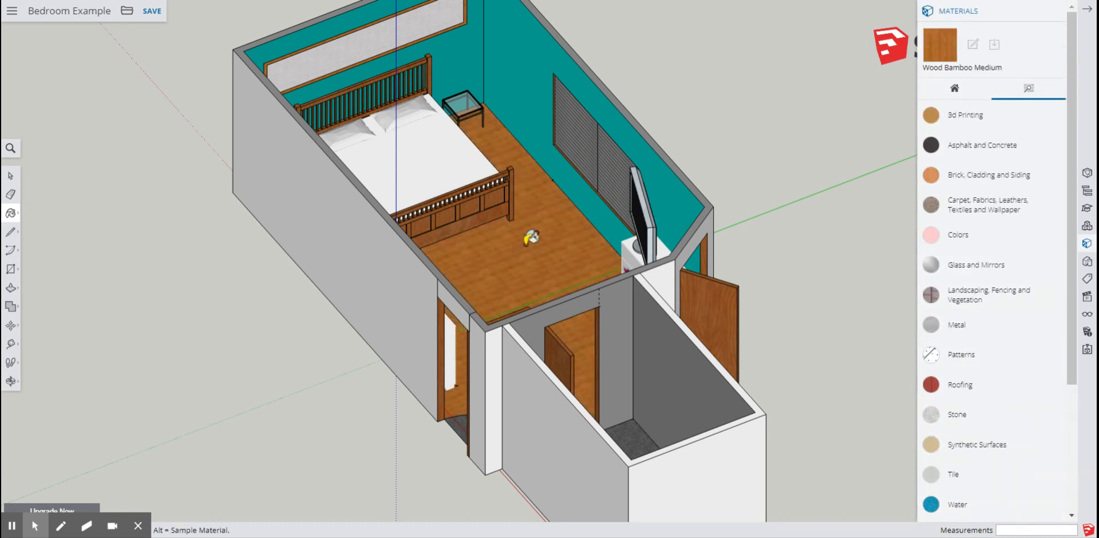
left_click(459, 434)
left_click(636, 437)
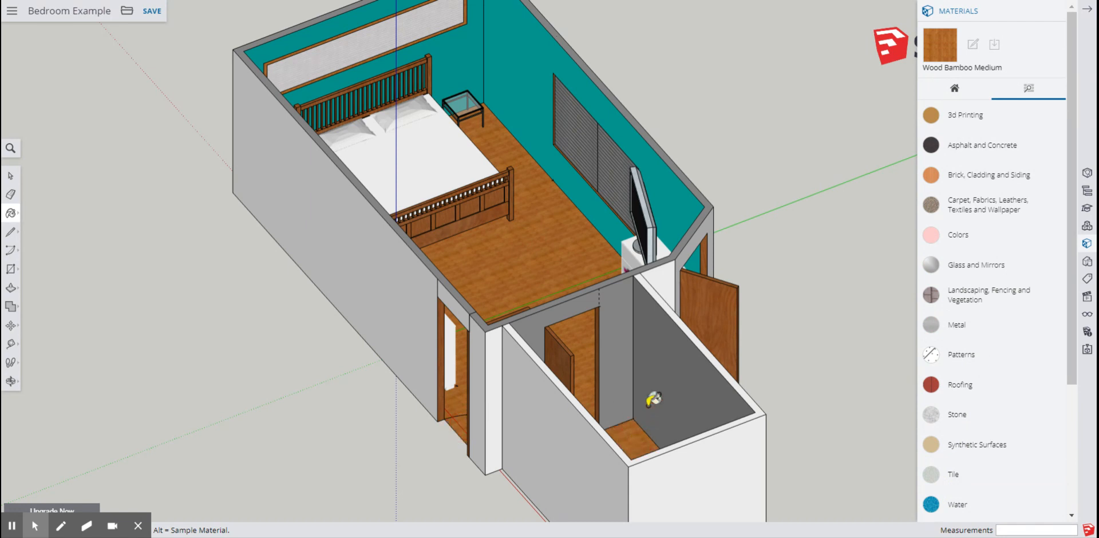
Examine the wood floors of the bedroom and adjoining room from several angles and distances
scroll(745, 258, "down", 5)
mouse_move(741, 253)
middle_mouse_down()
mouse_move(471, 294)
mouse_move(515, 298)
mouse_move(449, 309)
middle_mouse_up()
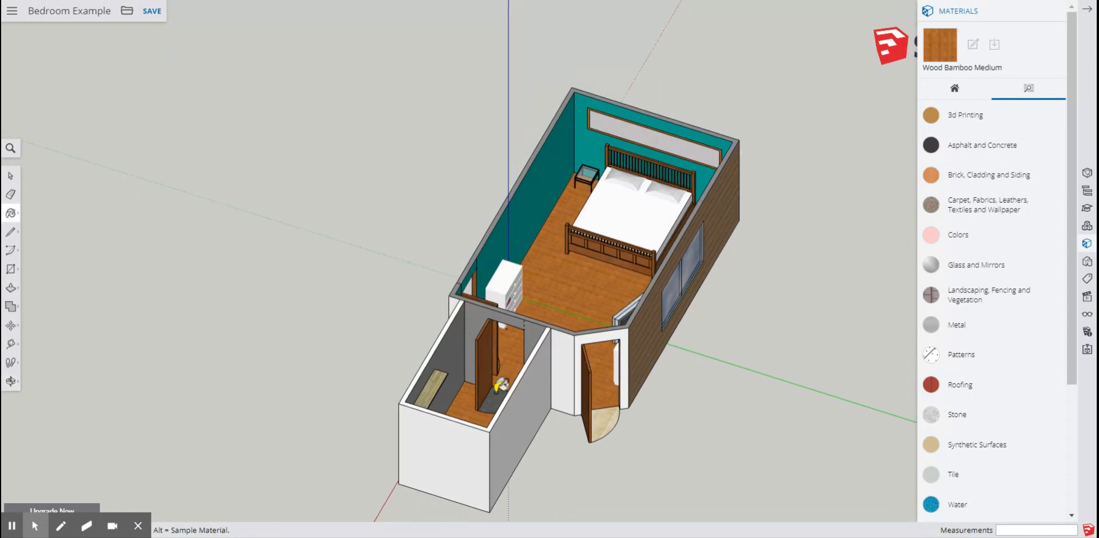
mouse_move(630, 332)
middle_mouse_down()
mouse_move(700, 314)
mouse_move(798, 314)
middle_mouse_up()
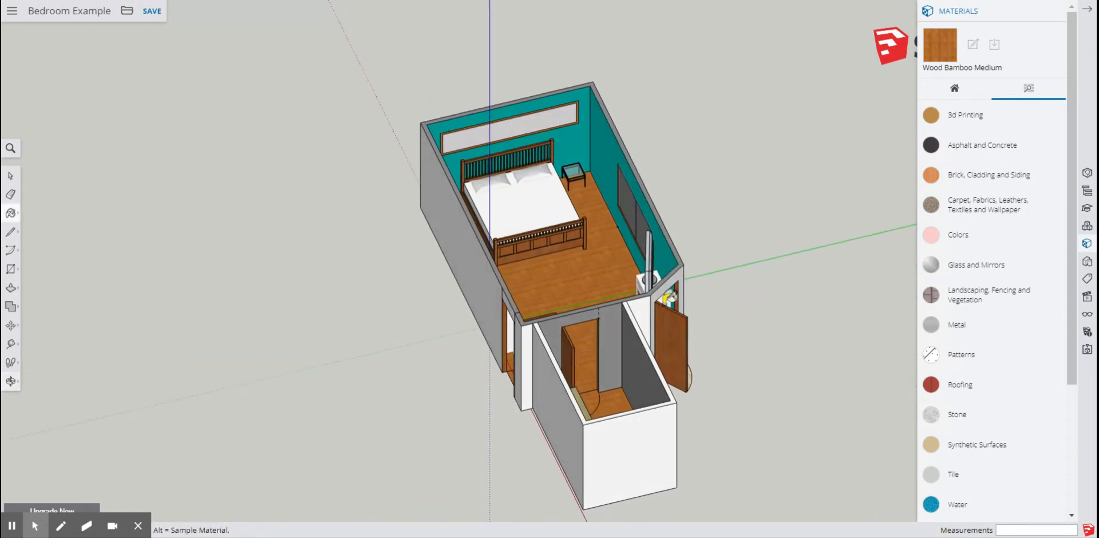
scroll(605, 279, "up", 6)
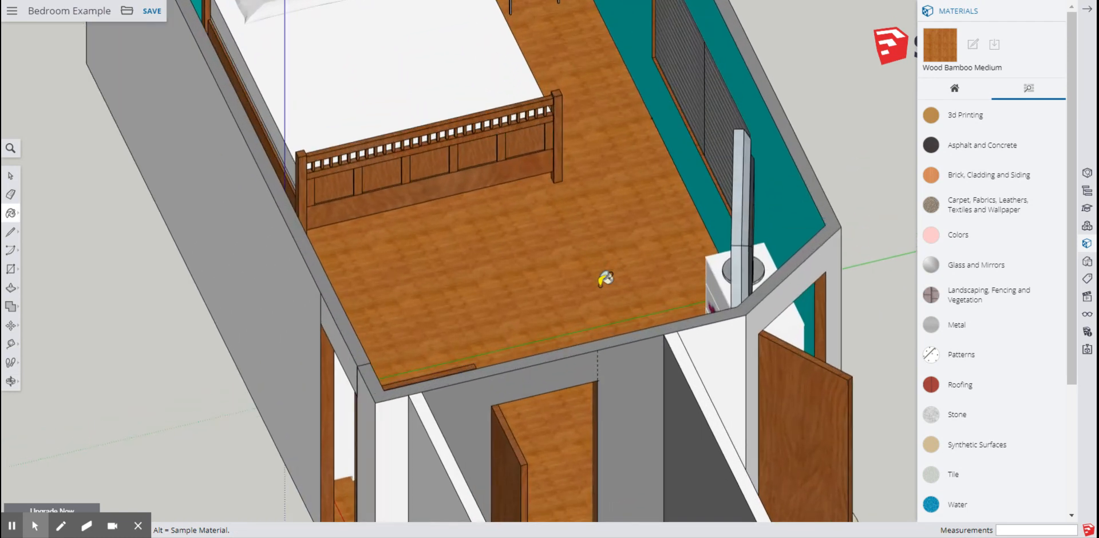
scroll(605, 278, "down", 5)
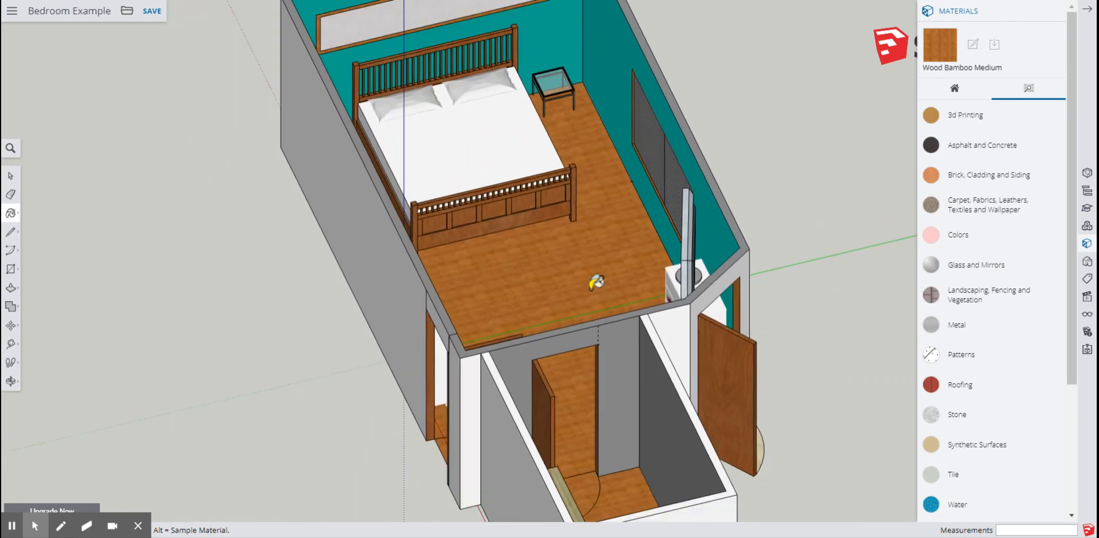
scroll(593, 284, "down", 2)
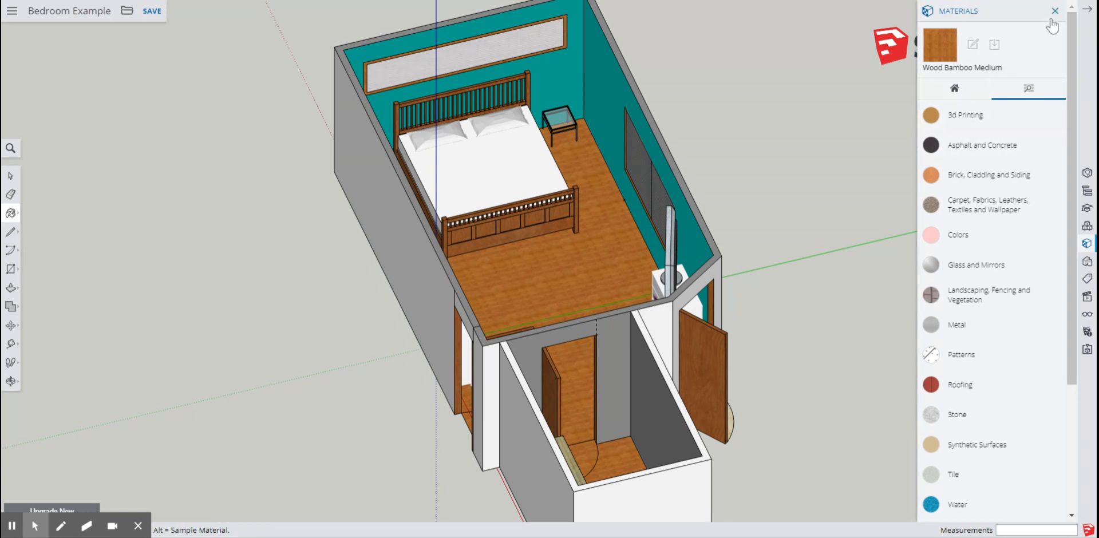
Search the 3D Warehouse components for "3D indoor plant" and look through the first page of models
left_click(954, 88)
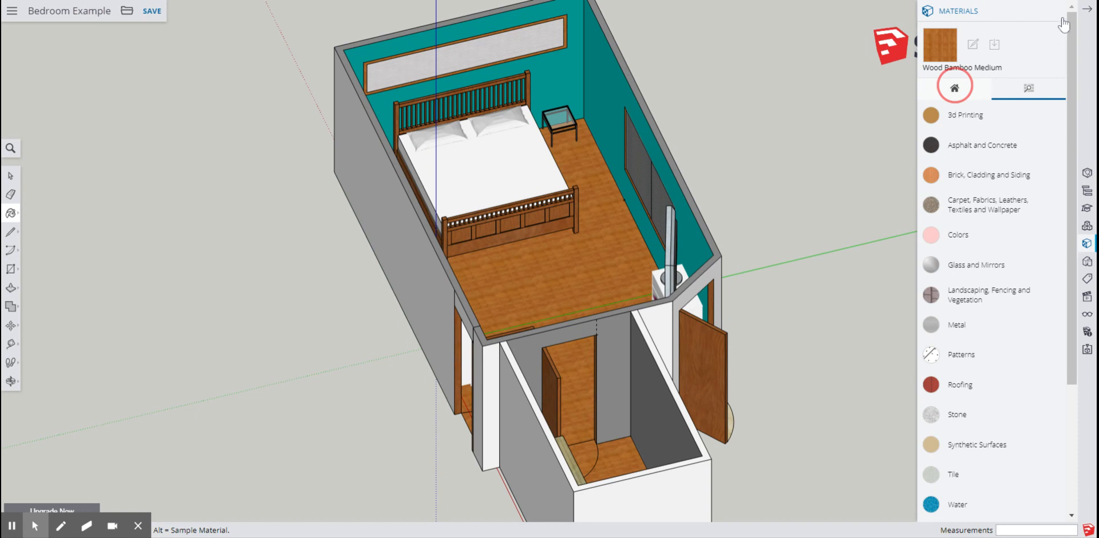
left_click(1085, 10)
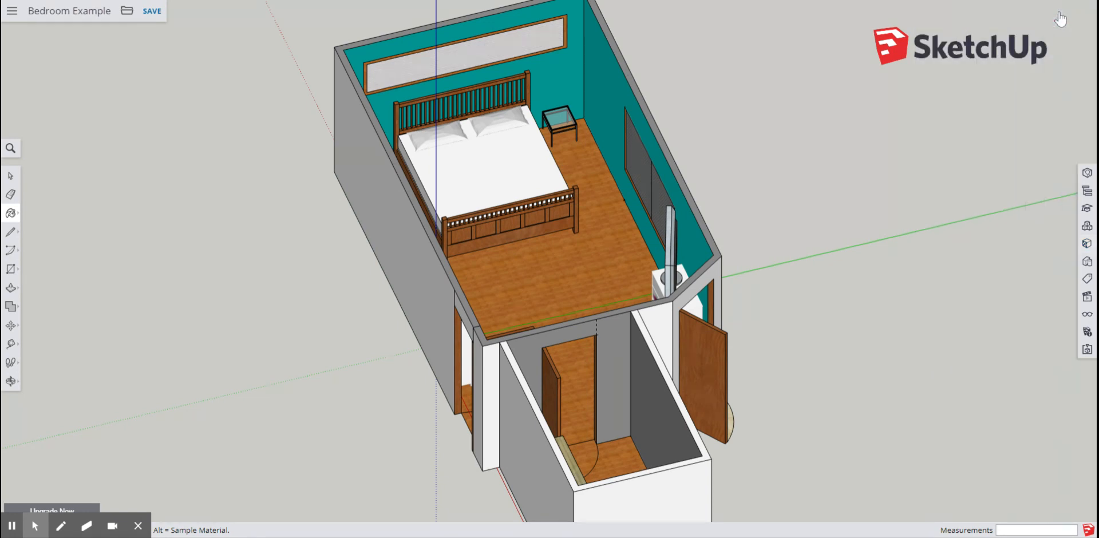
left_click(1087, 229)
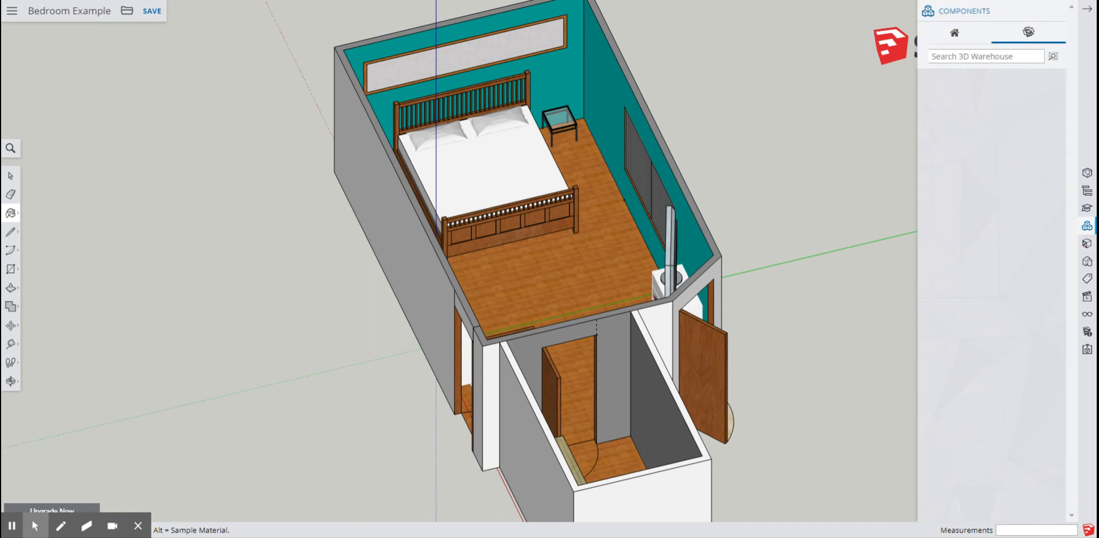
left_click(996, 56)
type("3D")
type("indoor plant")
key("Return")
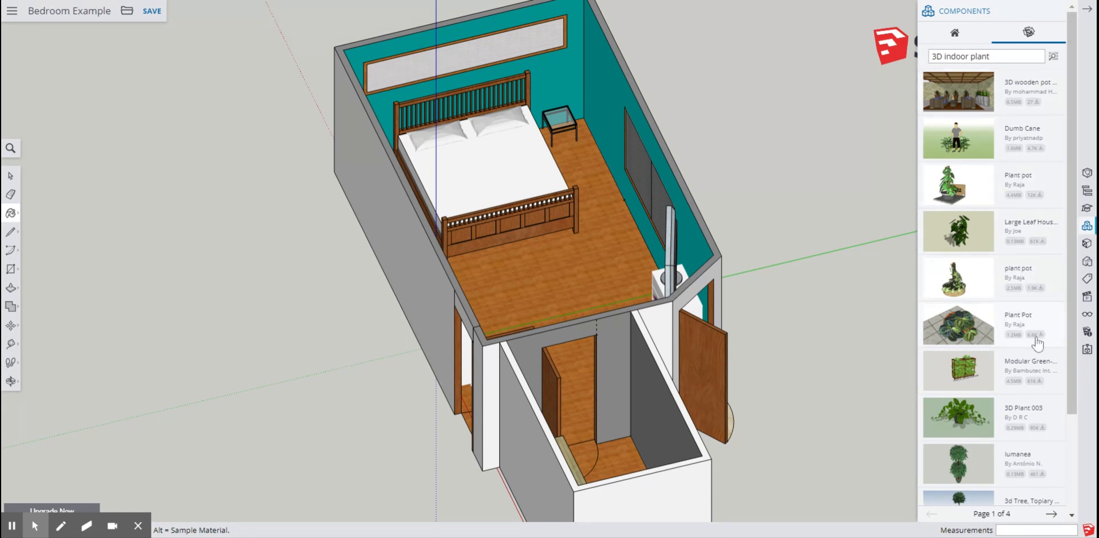
scroll(1002, 361, "down", 3)
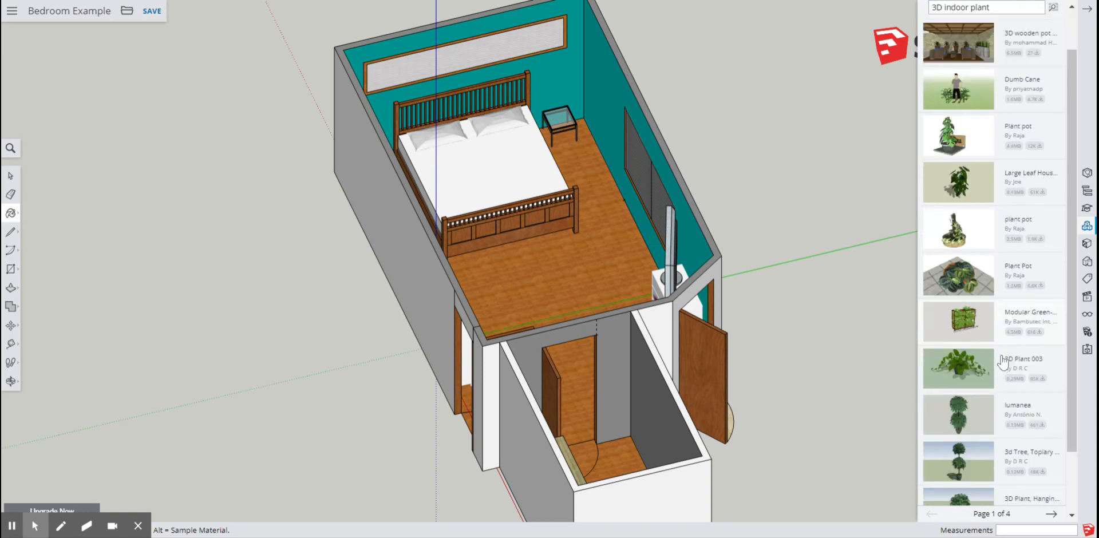
scroll(1002, 360, "up", 3)
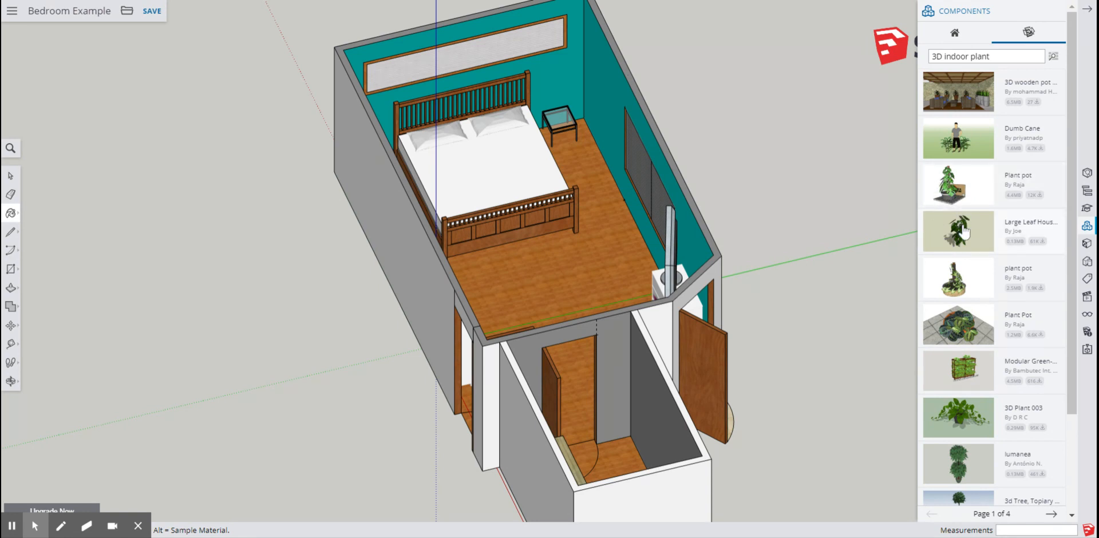
Place the "simple 3D potted" plant model from the second page of results on the end table between the bed and the window wall
scroll(966, 230, "down", 3)
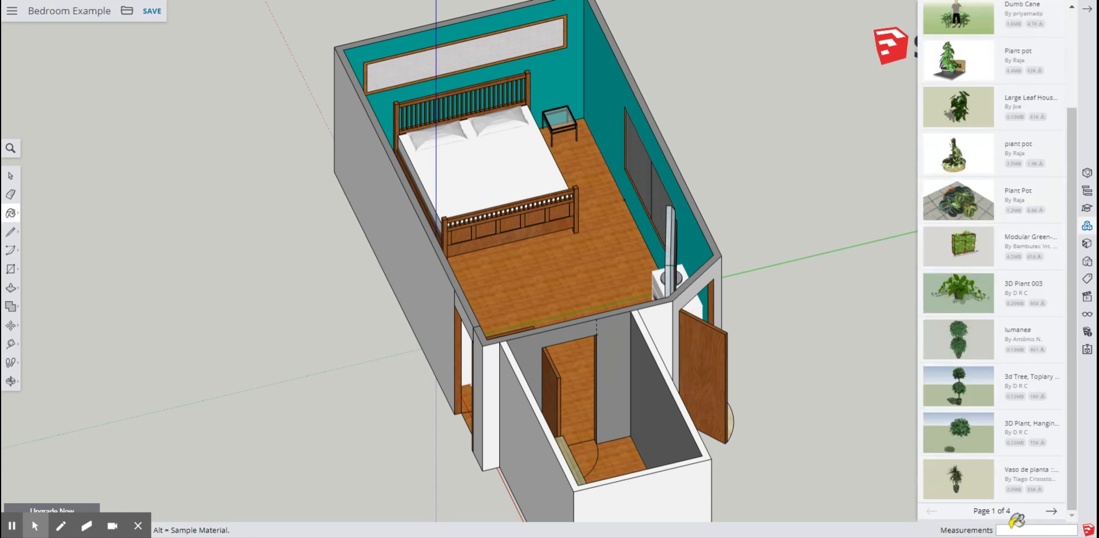
left_click(1052, 512)
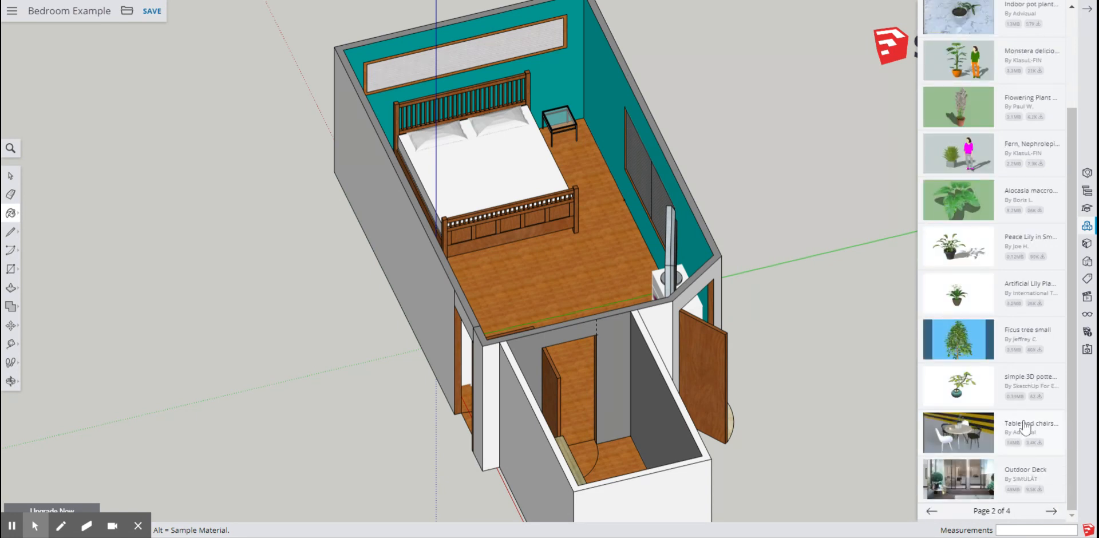
scroll(950, 394, "up", 3)
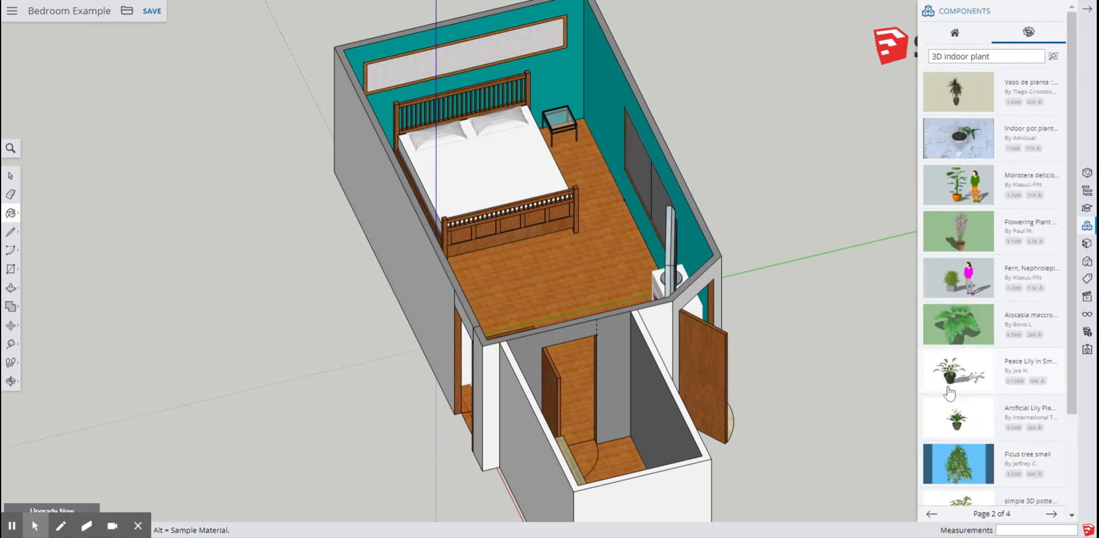
scroll(949, 394, "down", 3)
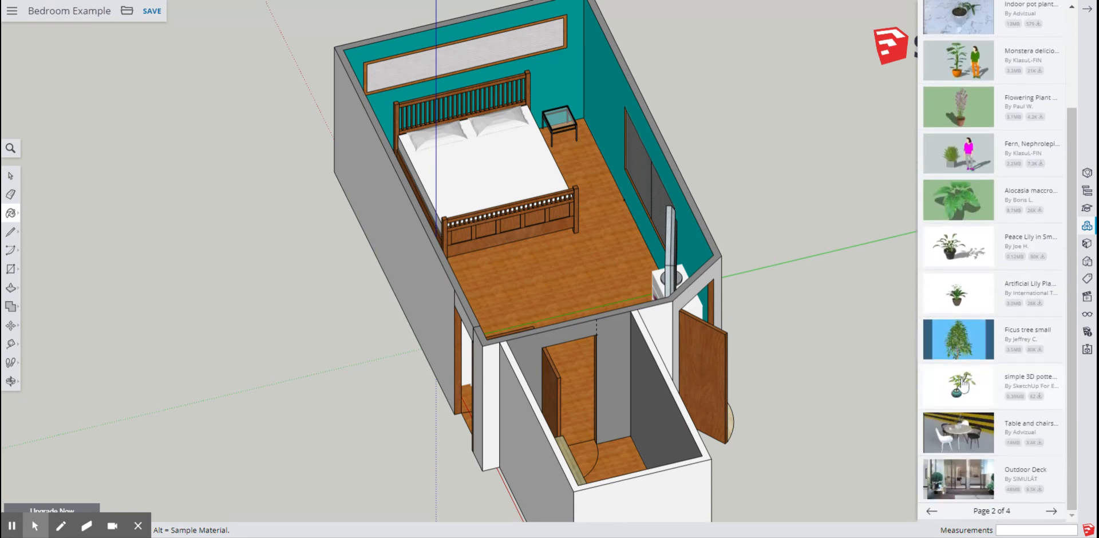
left_click(962, 391)
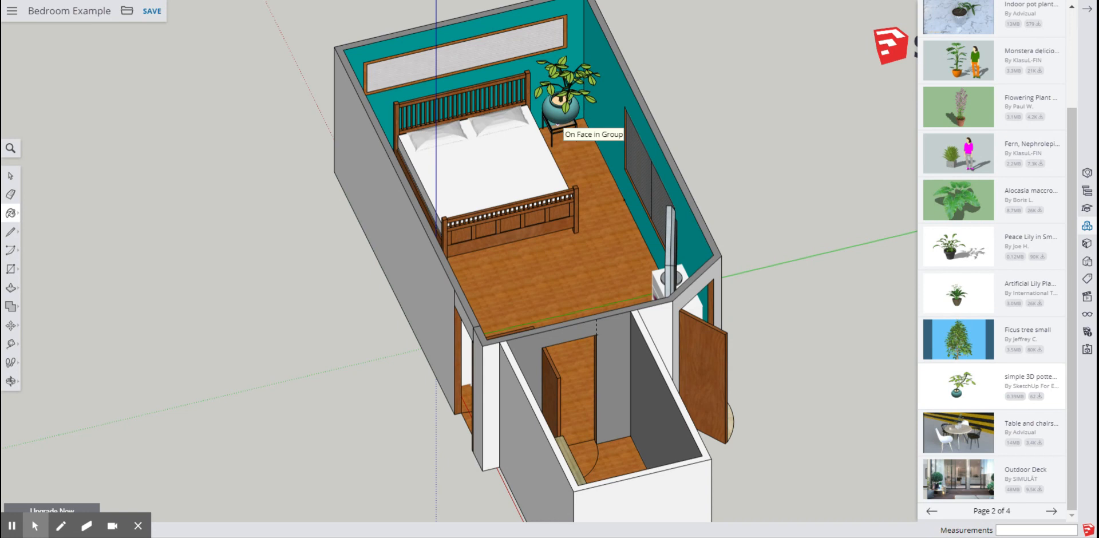
left_click(561, 125)
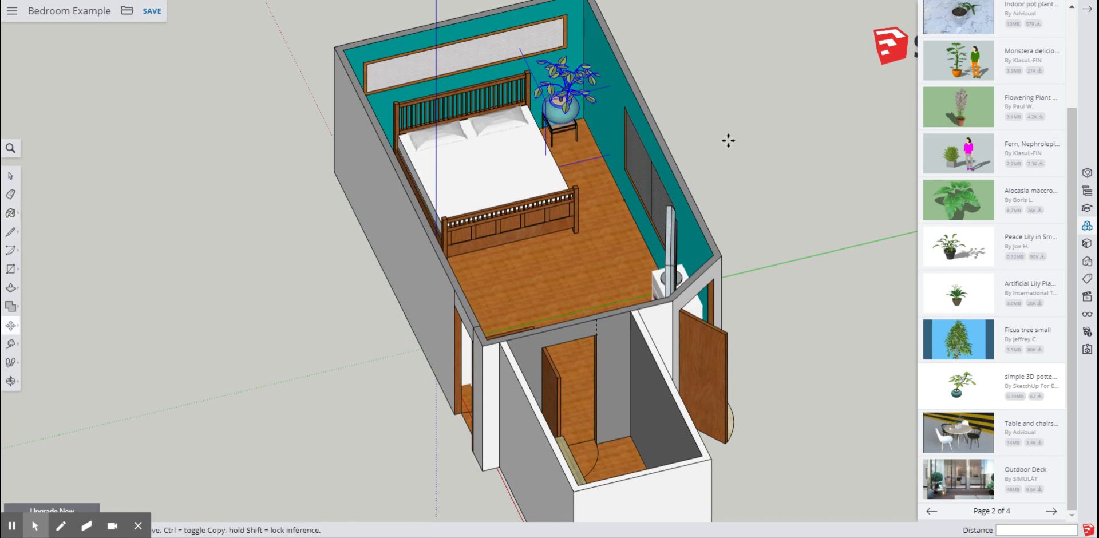
Place a second copy of the simple 3D potted plant on the end table at the other side of the bed and deselect it
middle_click_drag(756, 141, 596, 162)
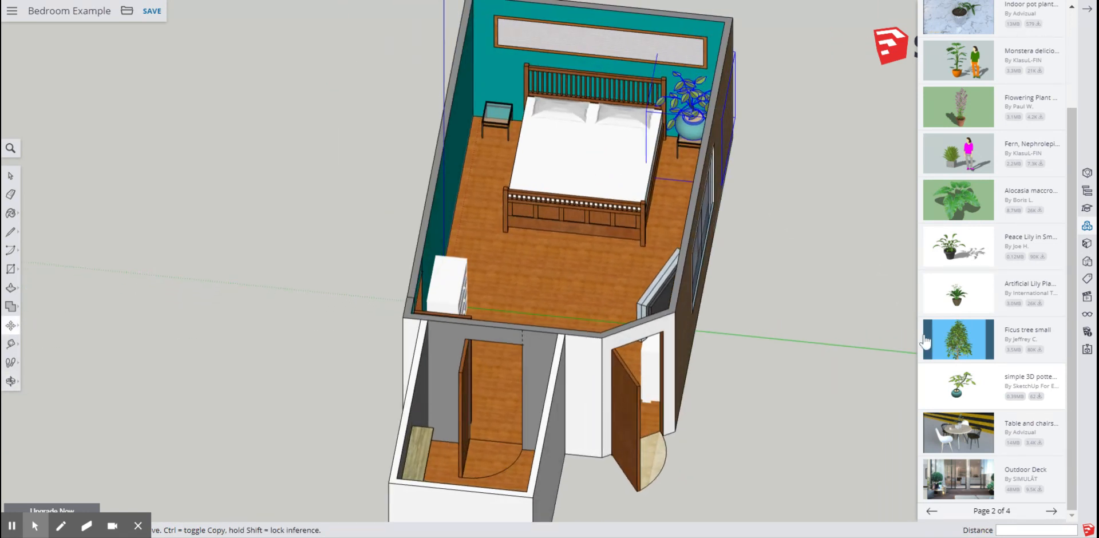
left_click(961, 392)
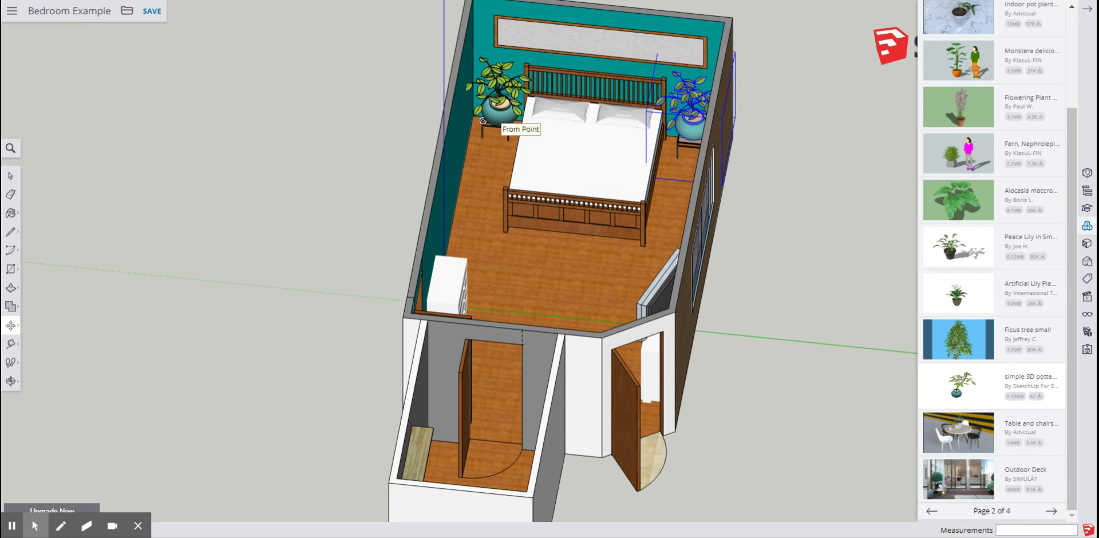
scroll(482, 120, "up", 5)
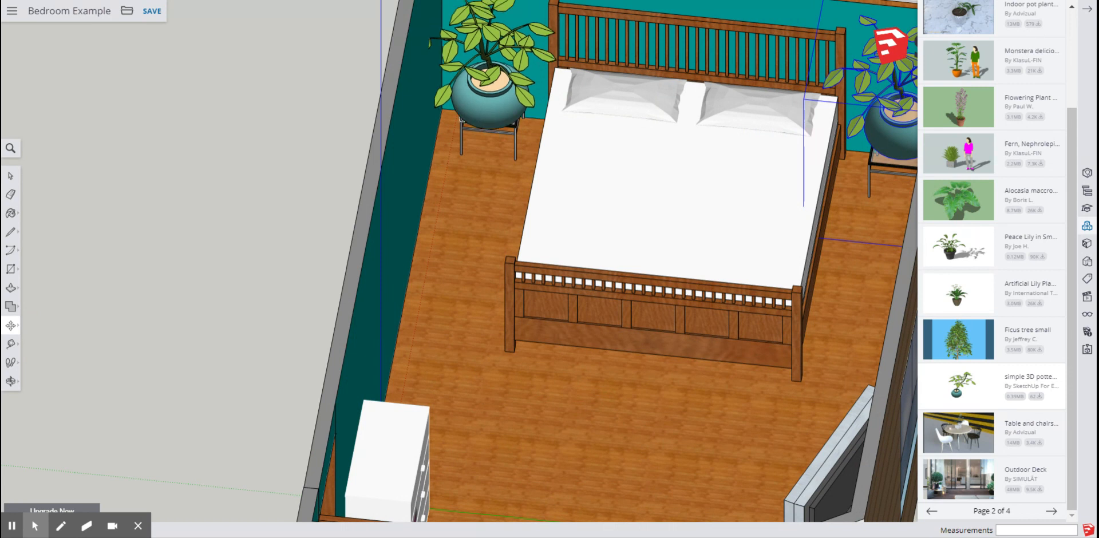
left_click(480, 110)
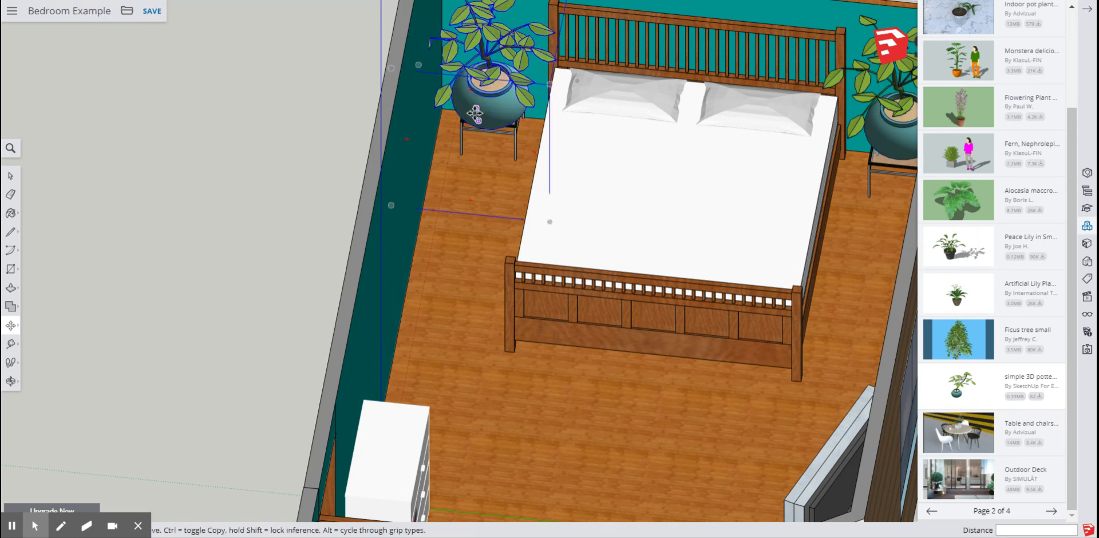
left_click(10, 176)
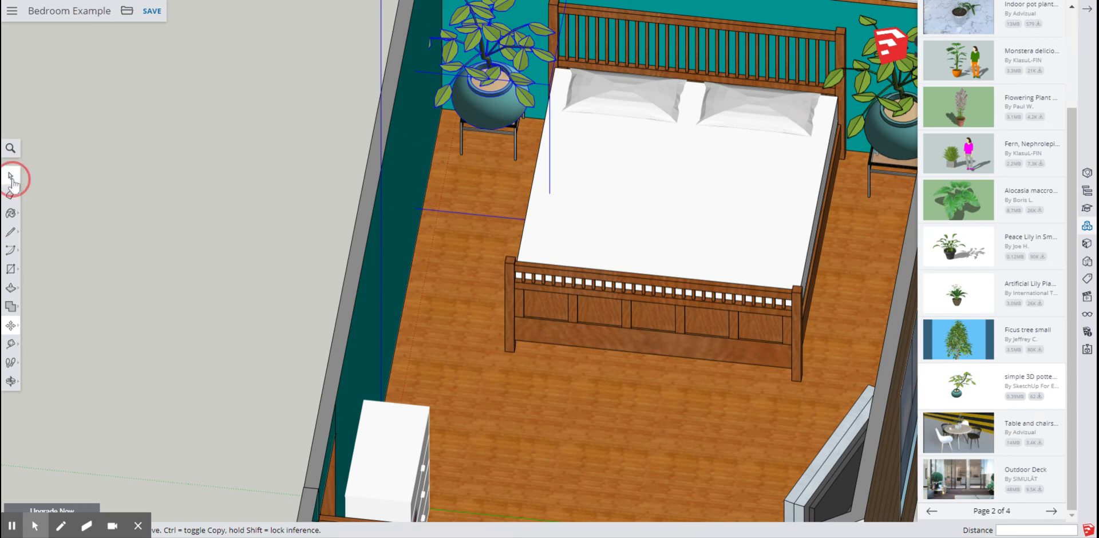
left_click(162, 182)
Examine the furnished bedroom with its plants, window wall and adjoining room from several angles and distances
scroll(248, 198, "down", 1)
scroll(248, 198, "down", 1)
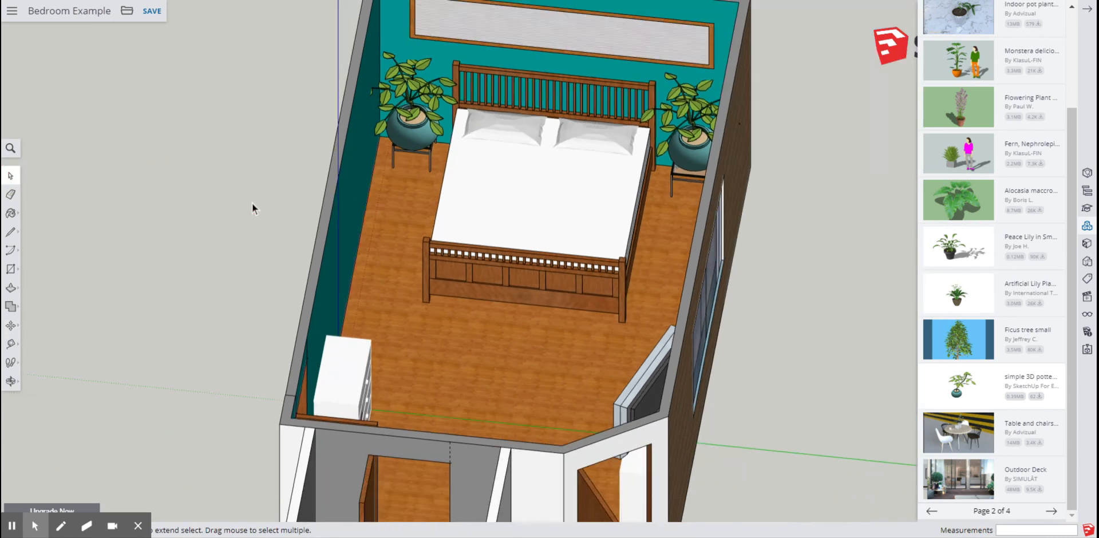
middle_click_drag(274, 232, 859, 250)
key("space")
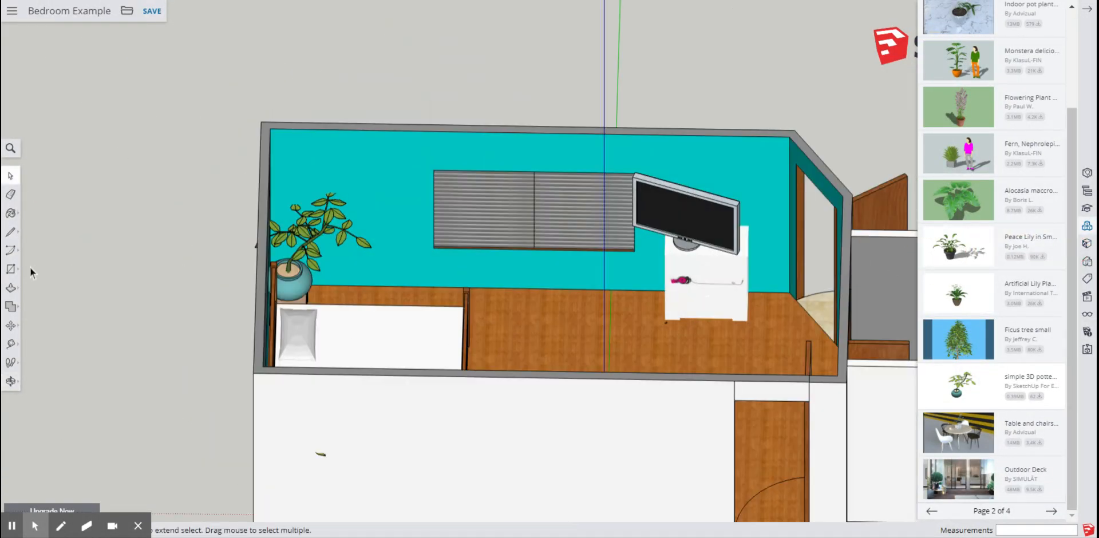
scroll(220, 323, "down", 3)
scroll(220, 323, "down", 2)
middle_click_drag(191, 324, 183, 344)
middle_click_drag(621, 229, 373, 189)
scroll(374, 153, "up", 4)
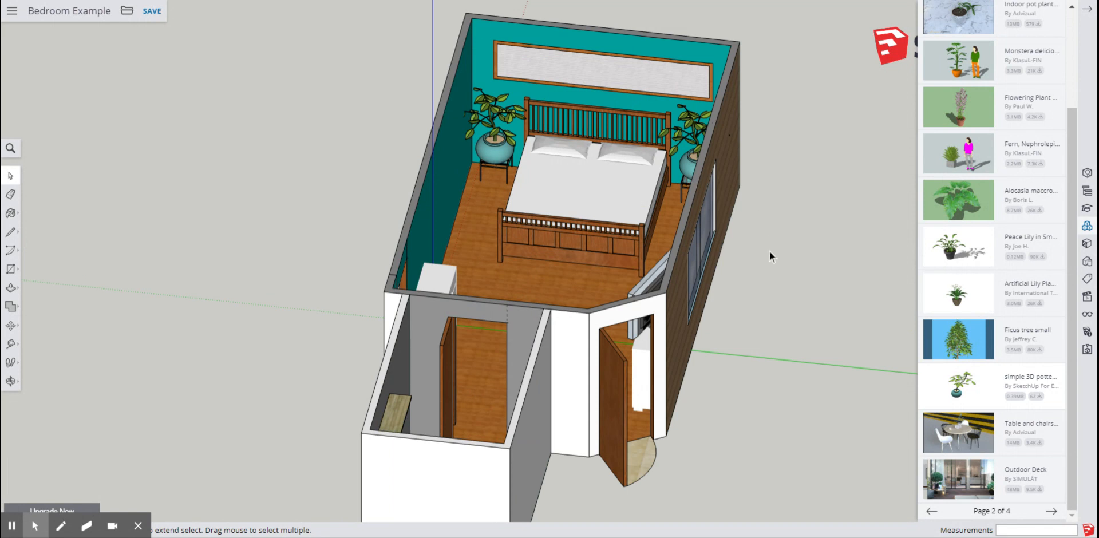
middle_click_drag(824, 294, 769, 322)
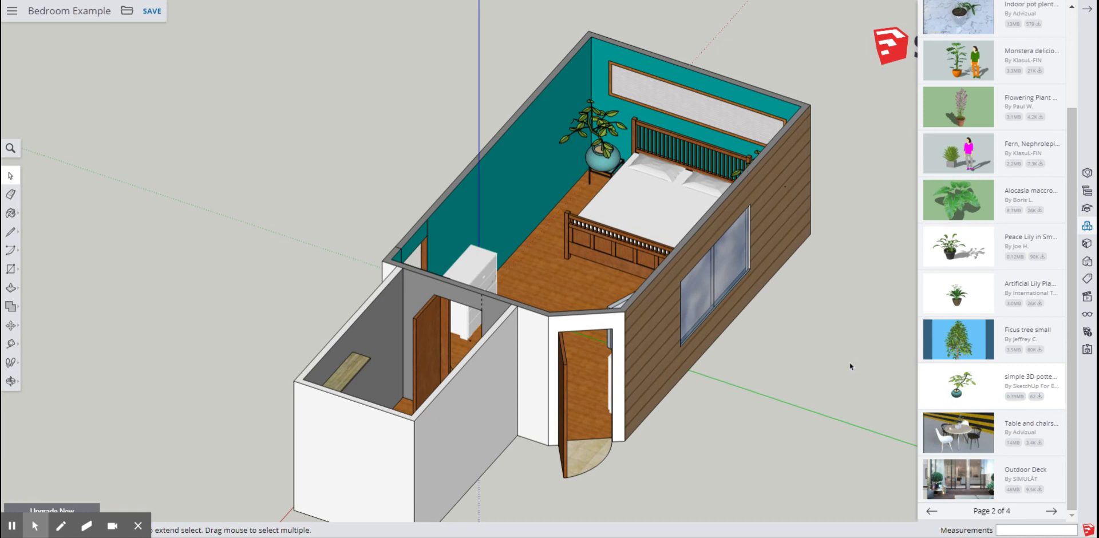
Return to the components used in the model, close the component browser and save the Bedroom Example model
scroll(1003, 228, "up", 3)
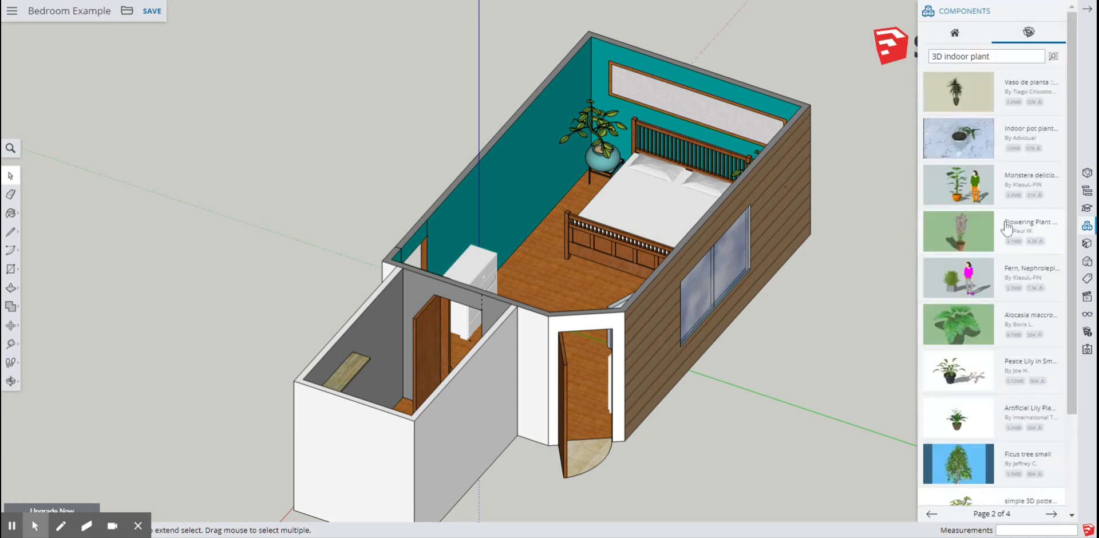
left_click(955, 32)
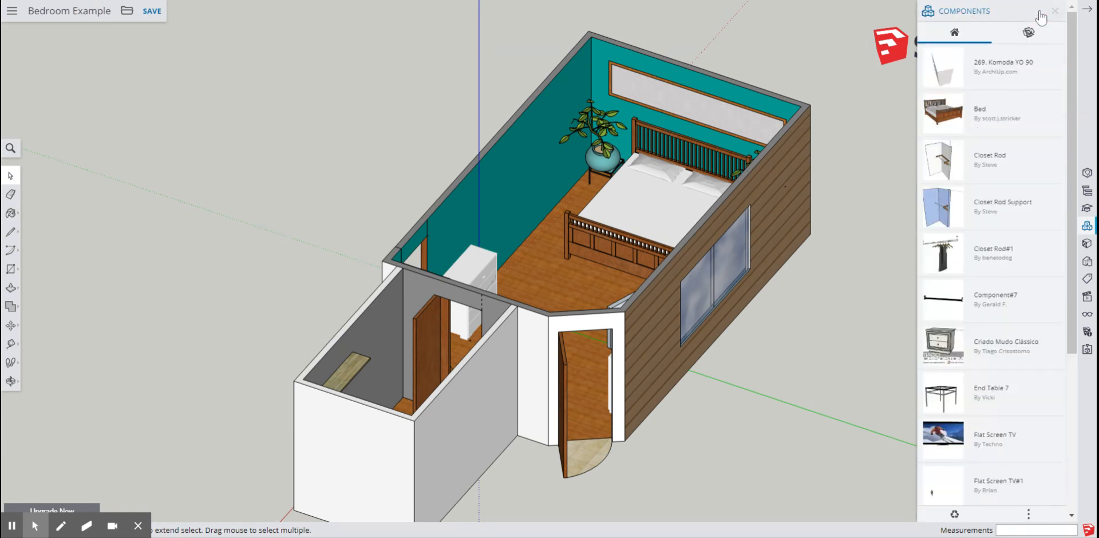
left_click(1055, 11)
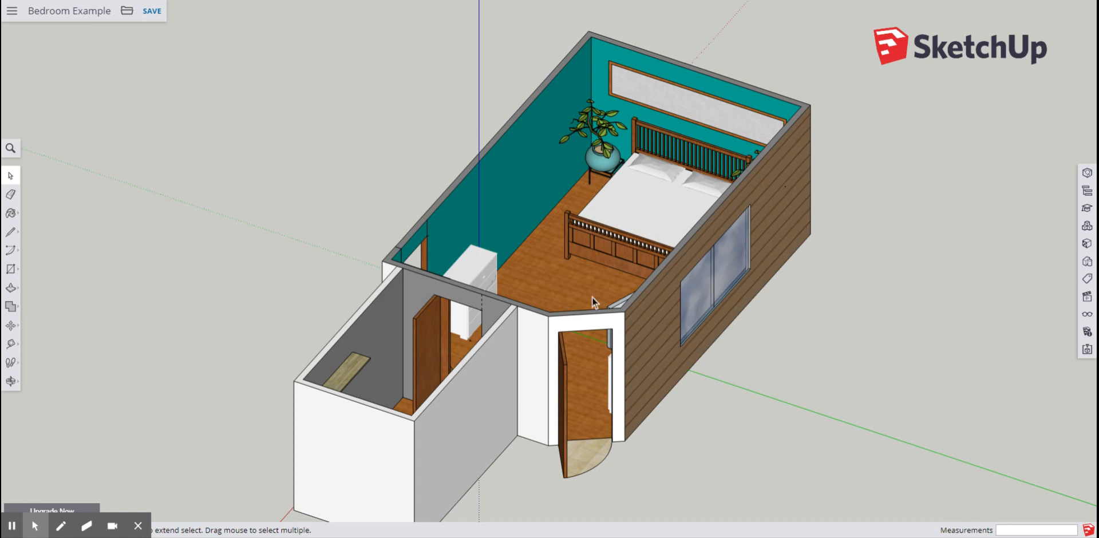
left_click(155, 13)
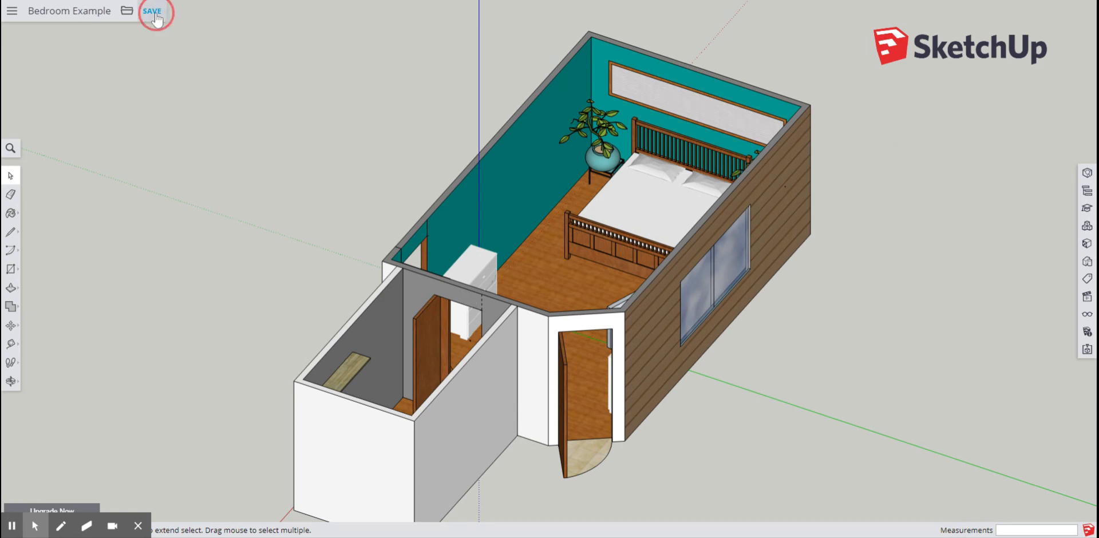